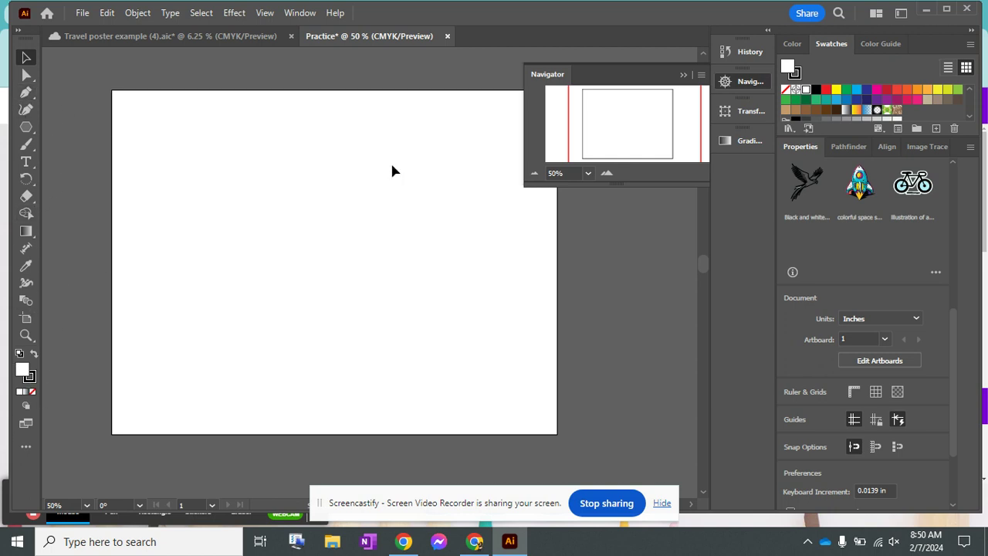
Draw looping G and L freehand strokes on the Practice artboard with the Paintbrush at 50% zoom
click(534, 176)
click(609, 174)
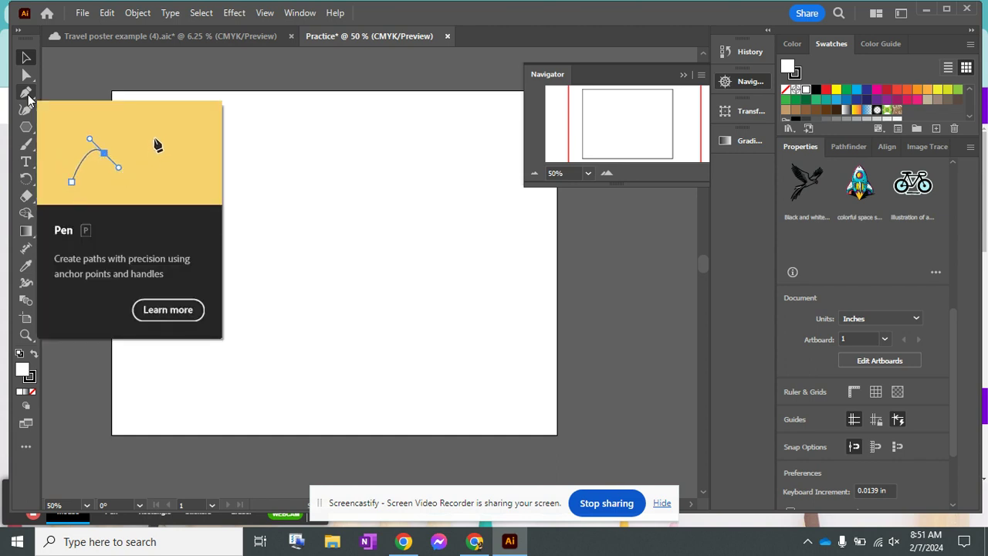
click(26, 144)
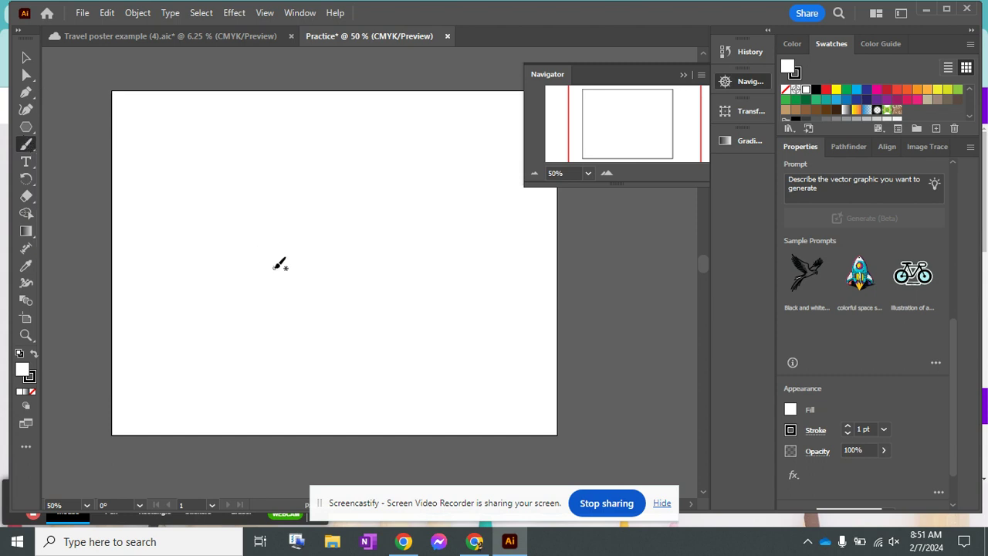
mouse_move(267, 293)
mouse_down()
mouse_move(298, 174)
mouse_move(351, 177)
mouse_move(252, 279)
mouse_up()
mouse_move(234, 233)
mouse_down()
mouse_move(283, 265)
mouse_move(305, 238)
mouse_move(305, 311)
mouse_move(235, 379)
mouse_move(287, 365)
mouse_move(336, 392)
mouse_up()
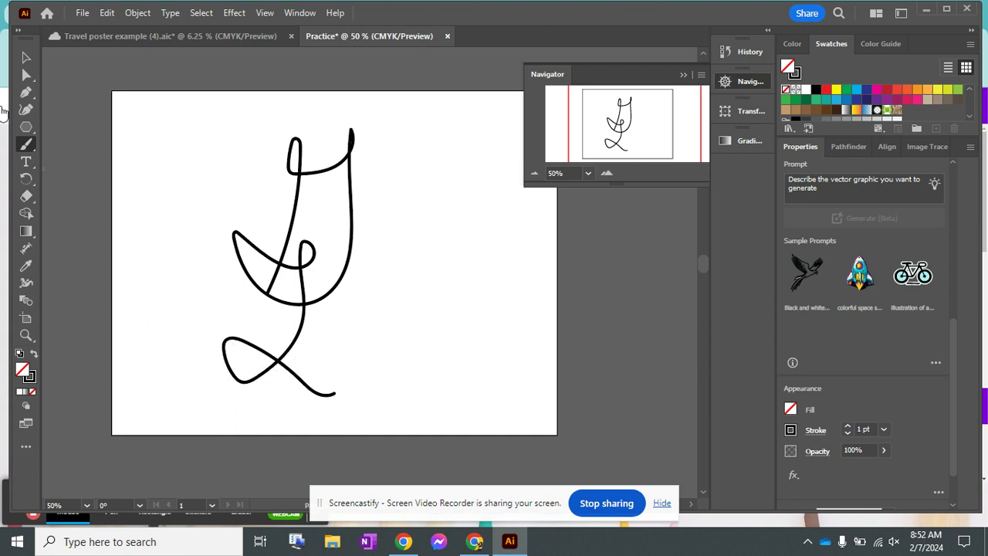
Reshape the freehand path with Direct Selection, raising the G's top anchor and adjusting its curves
click(27, 75)
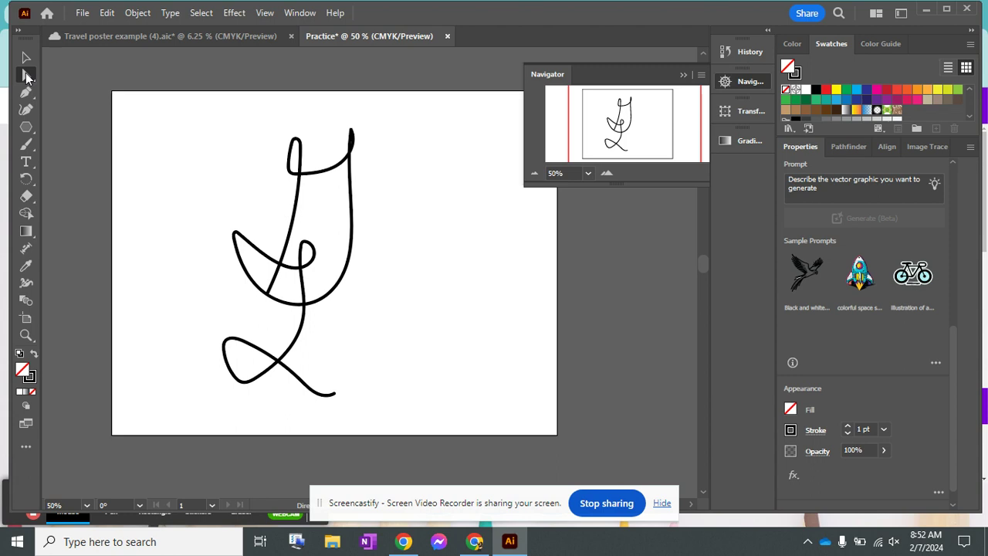
click(305, 164)
click(307, 165)
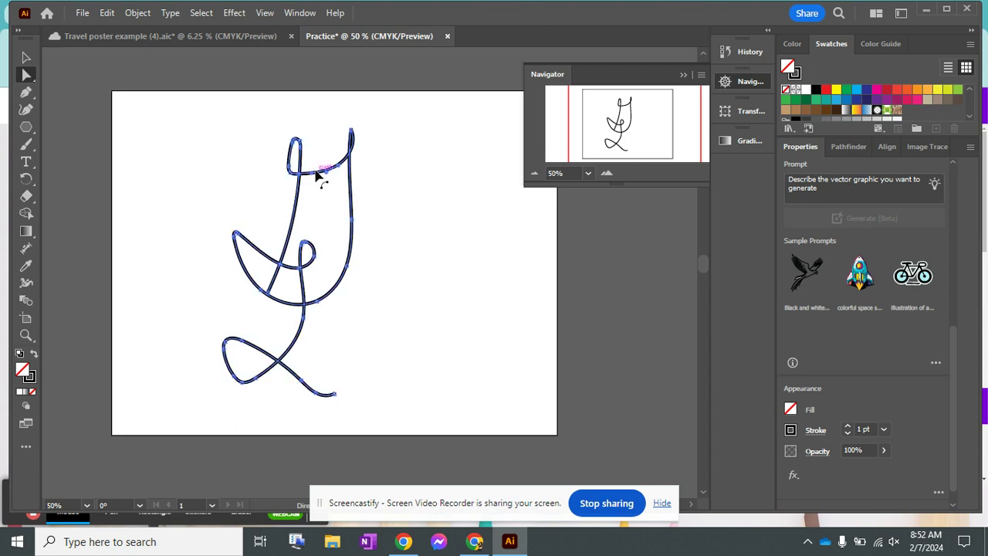
drag(350, 129, 349, 116)
mouse_move(337, 179)
mouse_down()
mouse_move(346, 192)
mouse_move(347, 171)
mouse_up()
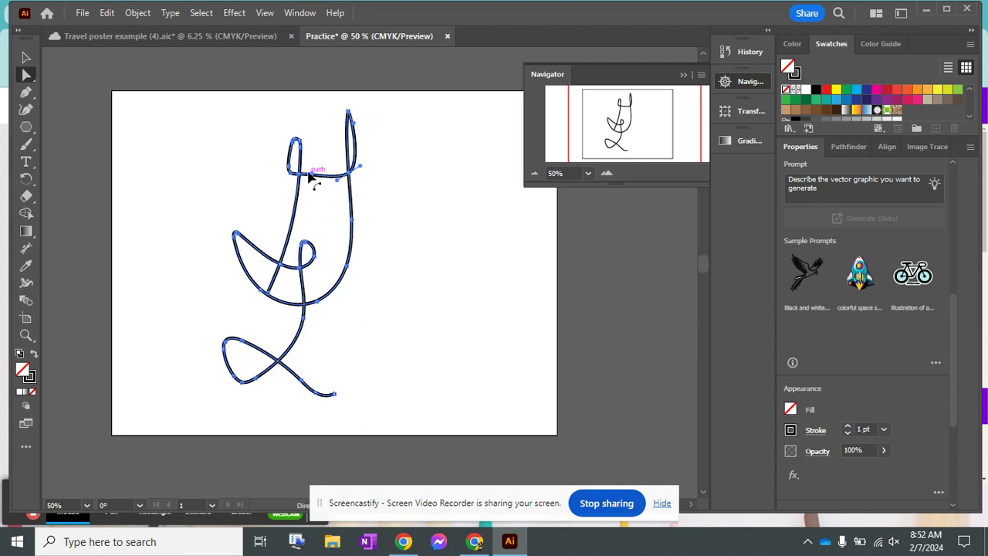
drag(313, 177, 292, 168)
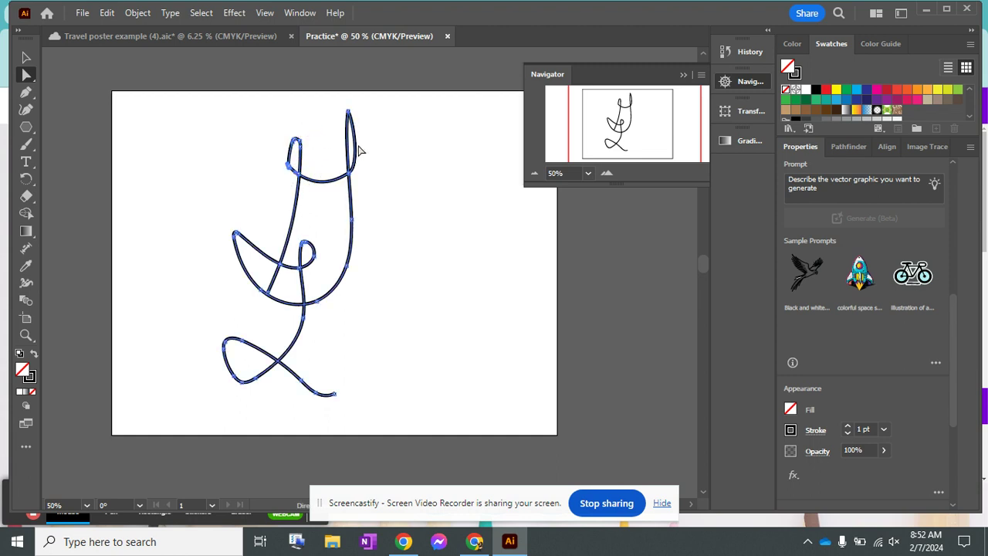
click(393, 166)
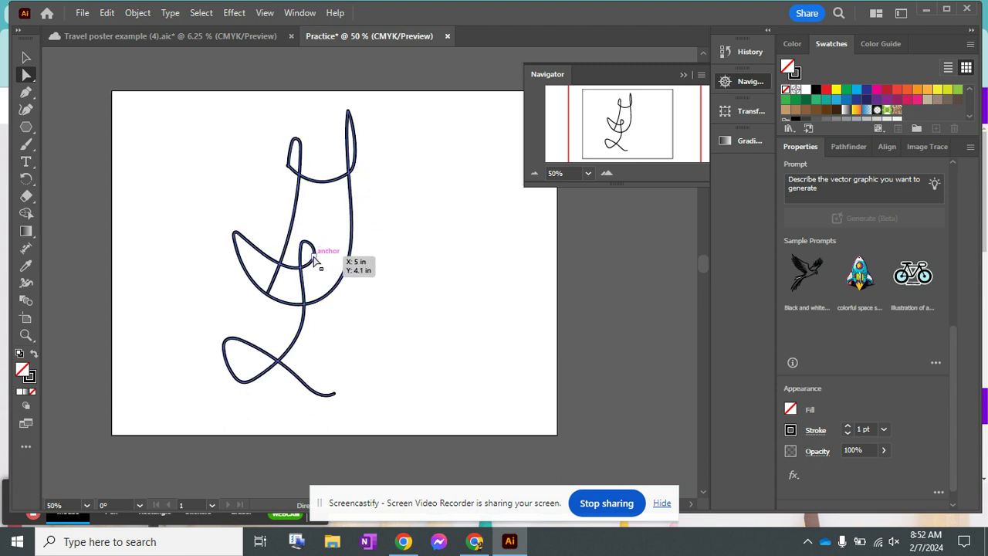
drag(271, 289, 258, 313)
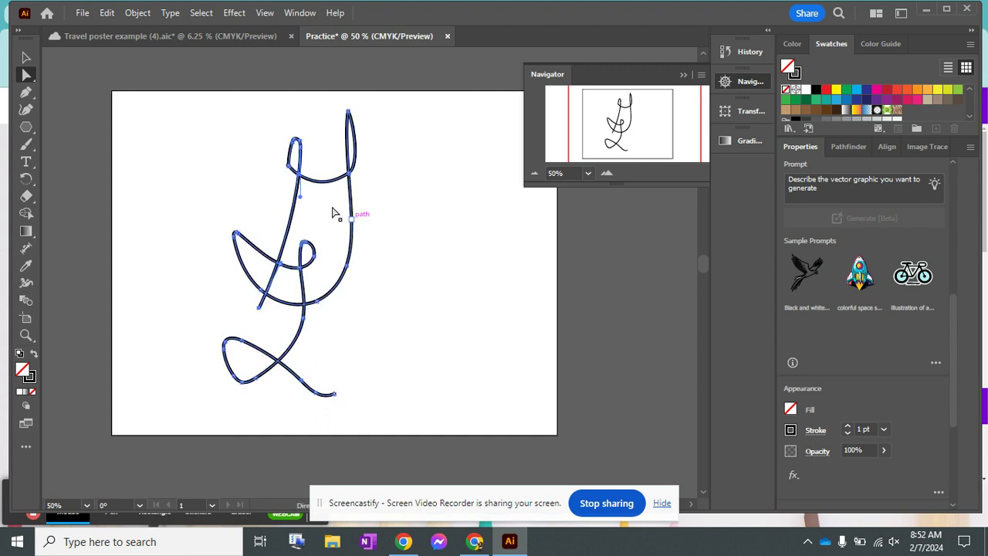
Undo the edits and redraw one looping G and L paintbrush stroke, leaving it selected
key(ctrl+z)
key(ctrl+z)
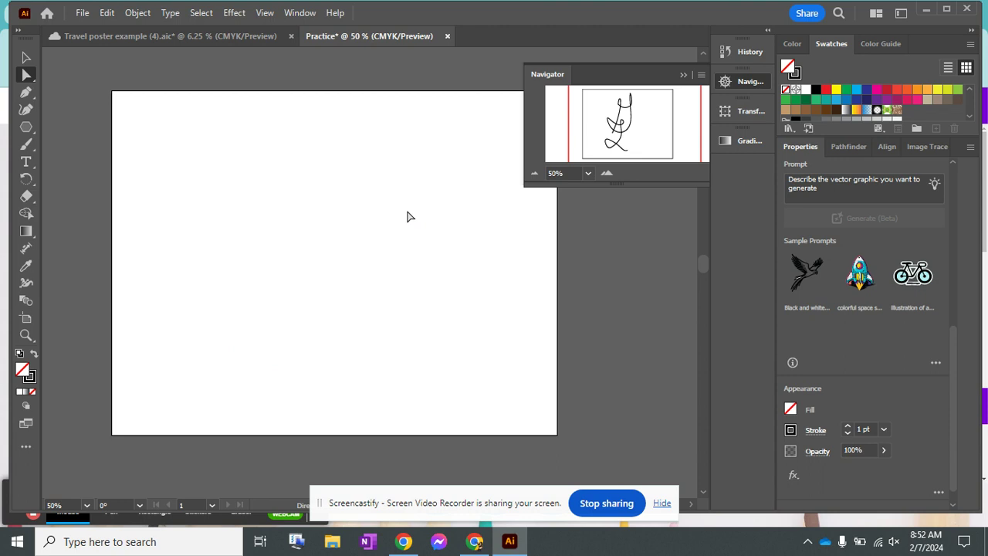
click(30, 143)
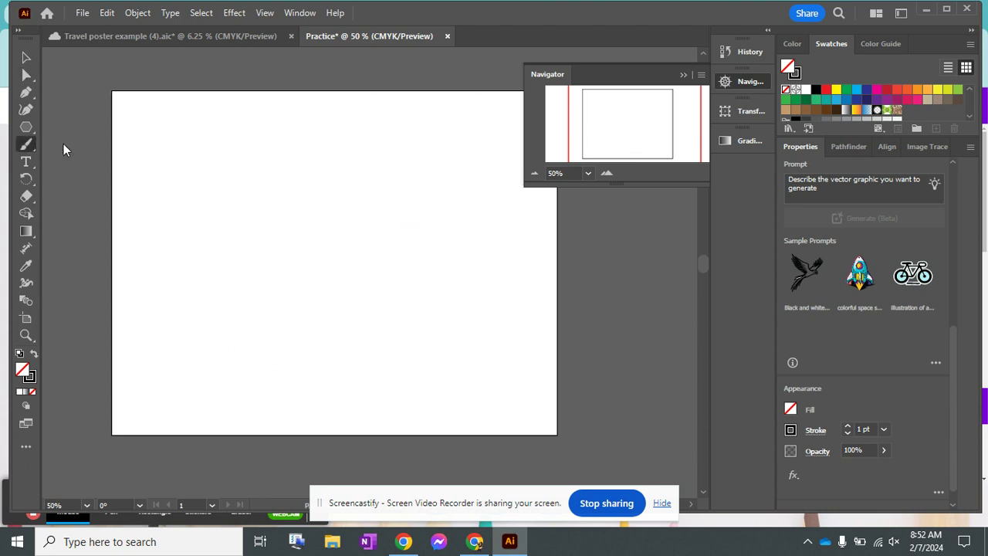
mouse_move(290, 259)
mouse_down()
mouse_move(262, 299)
mouse_move(308, 137)
mouse_move(341, 205)
mouse_move(372, 148)
mouse_move(367, 250)
mouse_move(295, 310)
mouse_move(253, 261)
mouse_move(337, 258)
mouse_move(254, 375)
mouse_move(274, 358)
mouse_move(363, 396)
mouse_move(388, 387)
mouse_up()
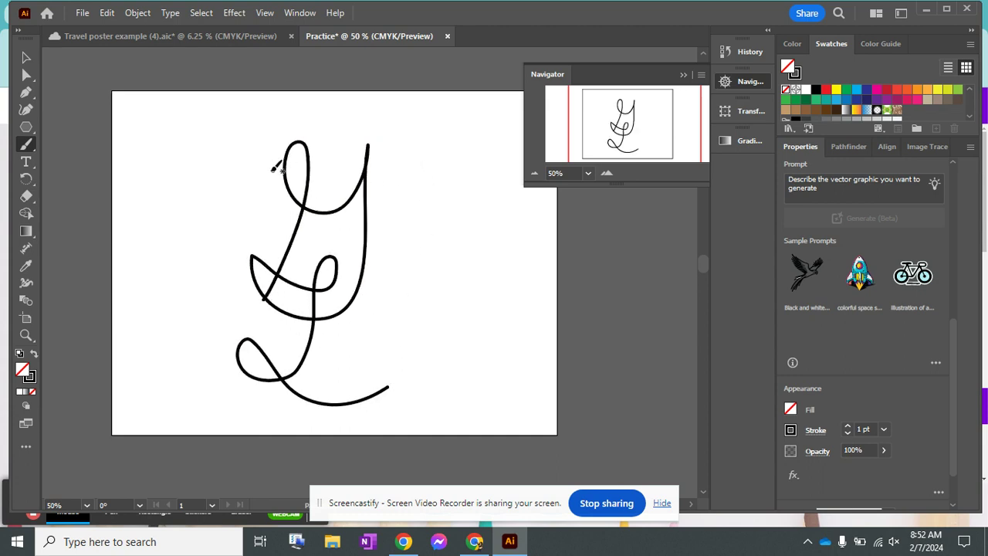
click(25, 58)
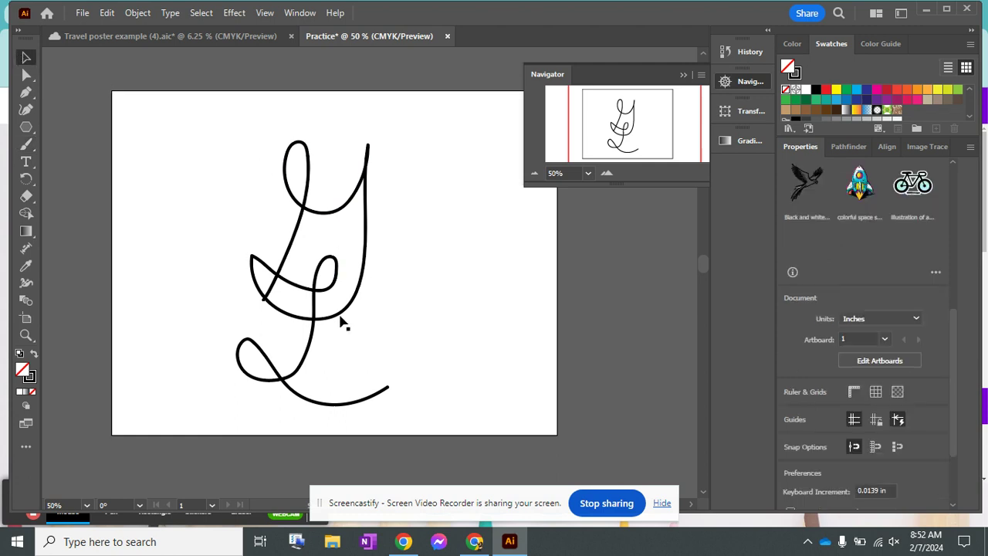
click(307, 210)
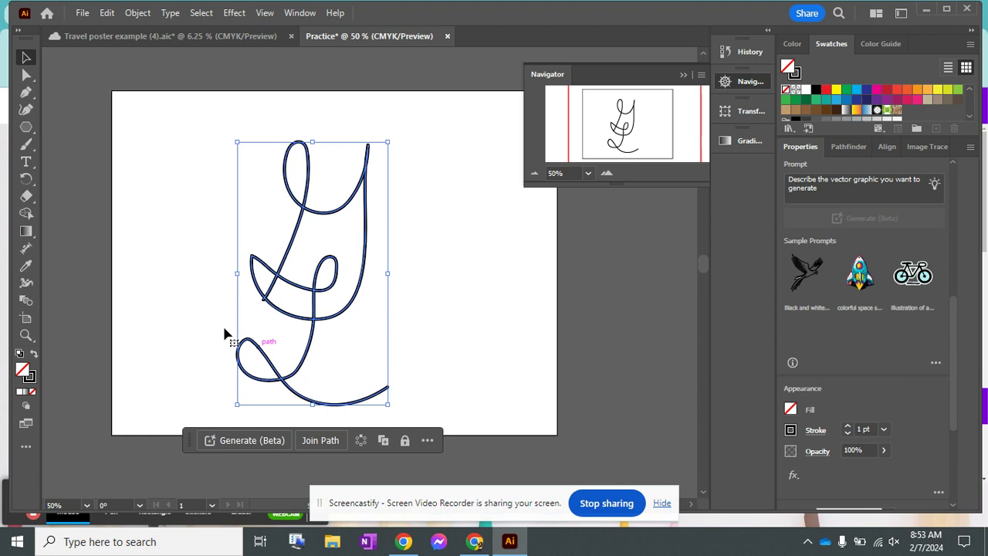
Raise the stroke weight to 3 pt
click(846, 426)
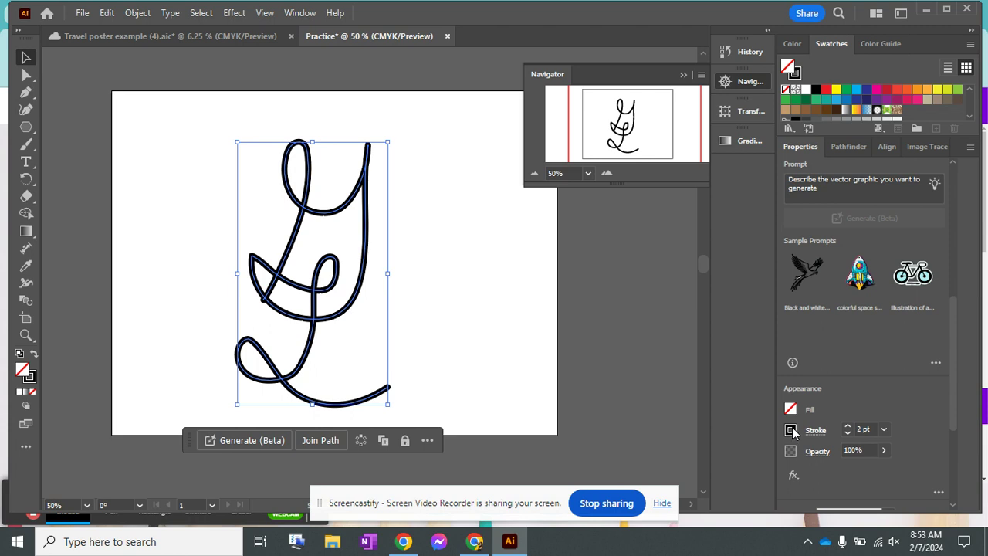
click(846, 427)
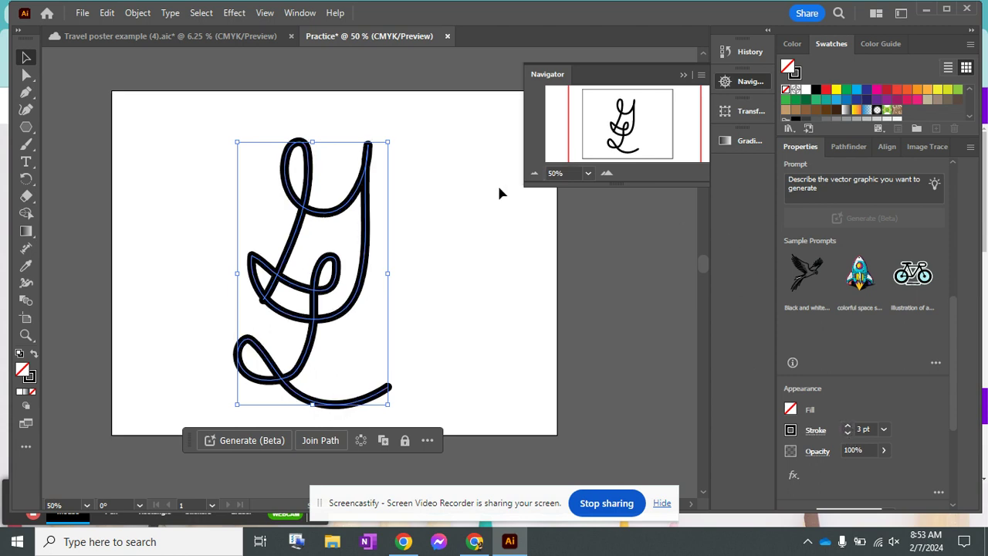
click(485, 254)
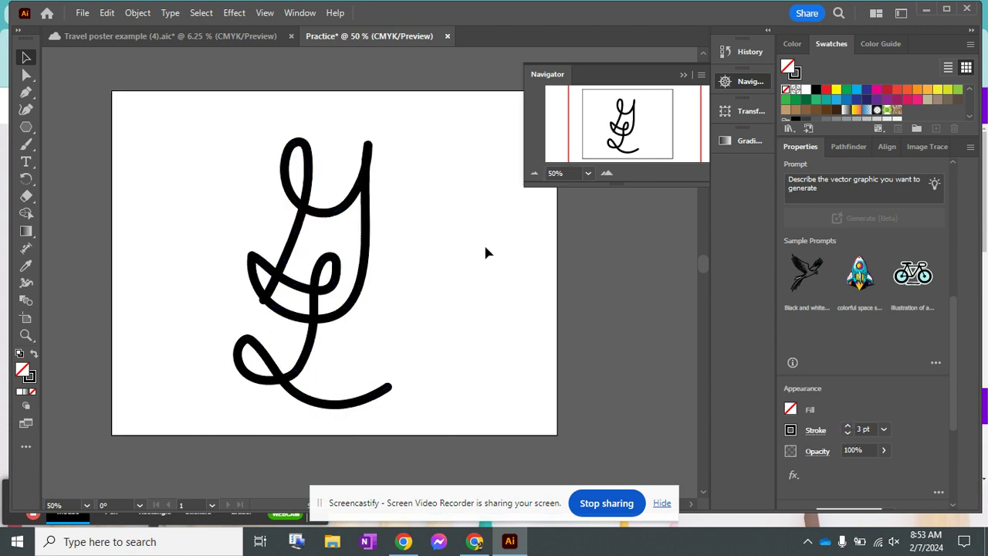
Zoom to 100% and erase across the top of the left loop to split the stroke
click(605, 174)
click(605, 174)
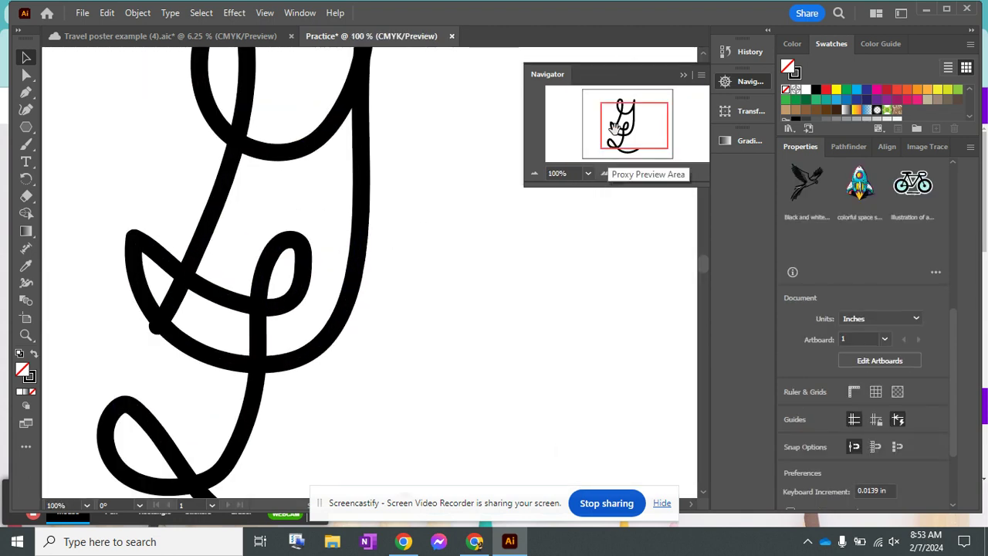
mouse_move(615, 127)
mouse_down()
mouse_move(592, 133)
mouse_move(589, 149)
mouse_up()
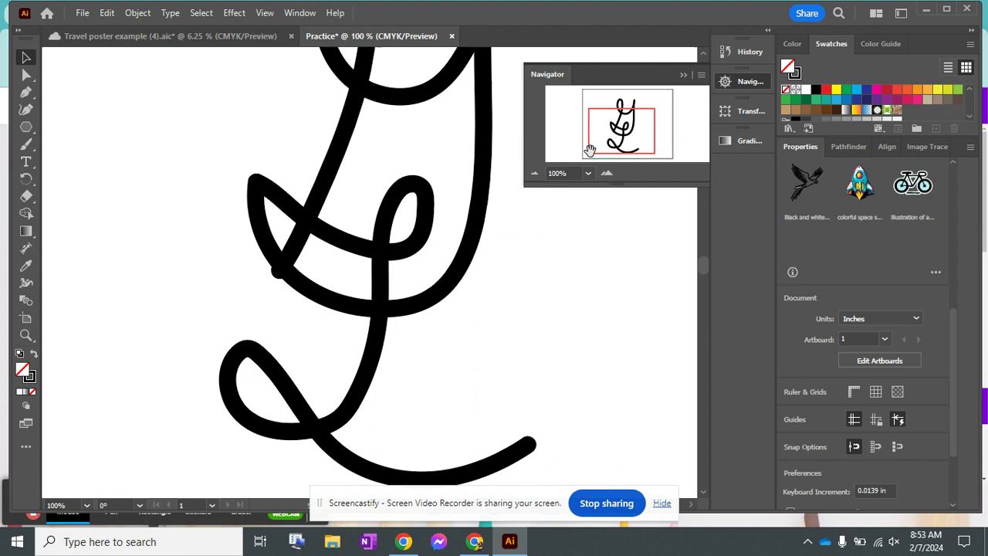
click(27, 196)
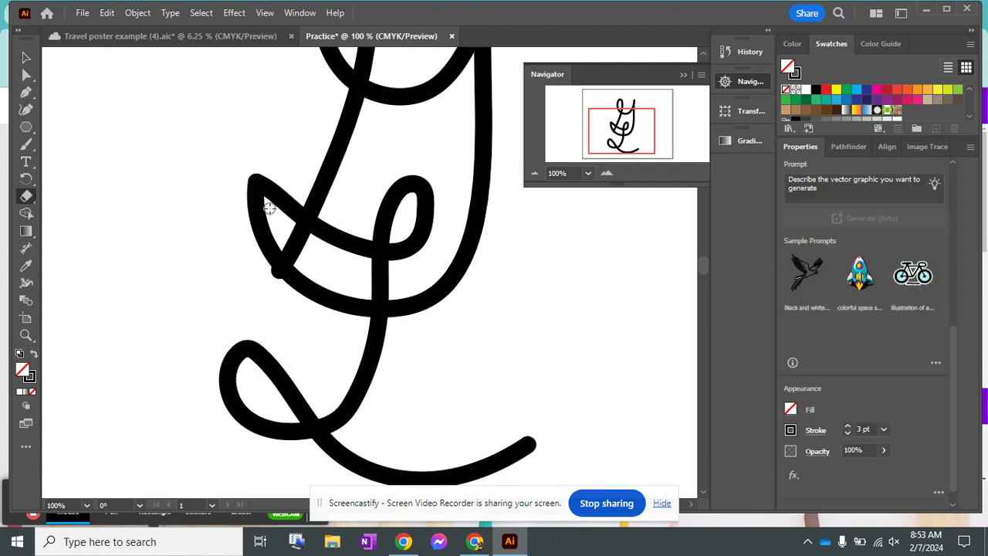
mouse_move(268, 206)
mouse_down()
mouse_move(272, 214)
mouse_move(242, 158)
mouse_up()
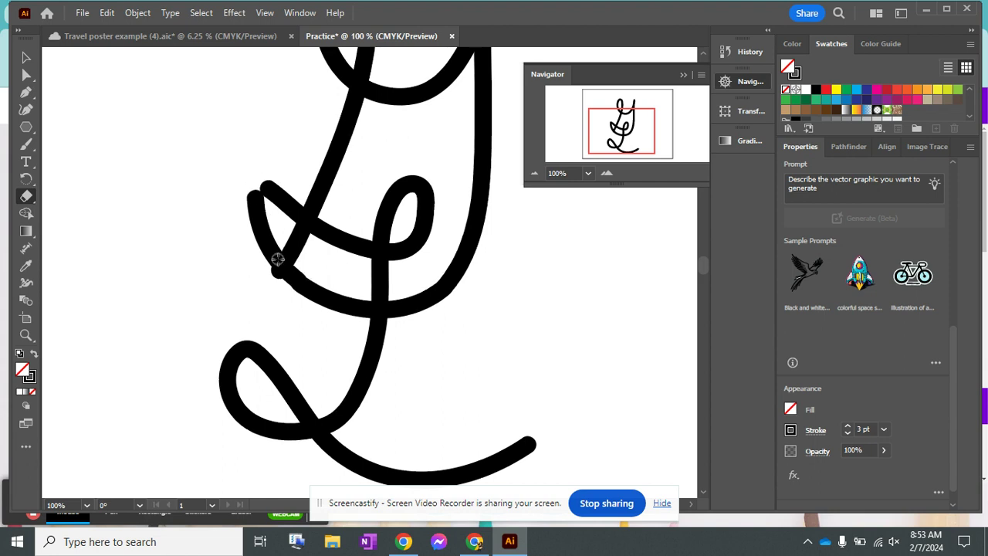
click(26, 58)
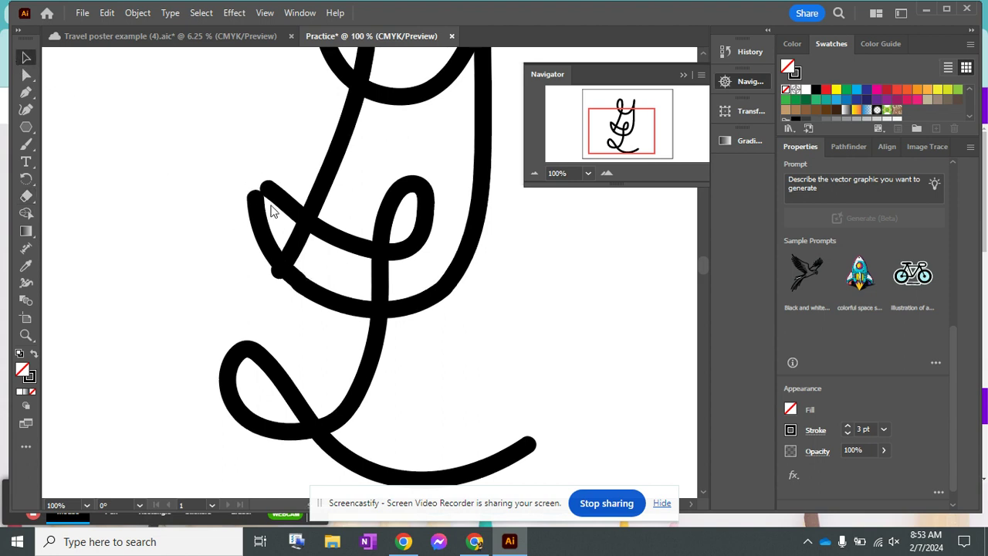
Colour the upper G path's stroke dark blue
click(315, 180)
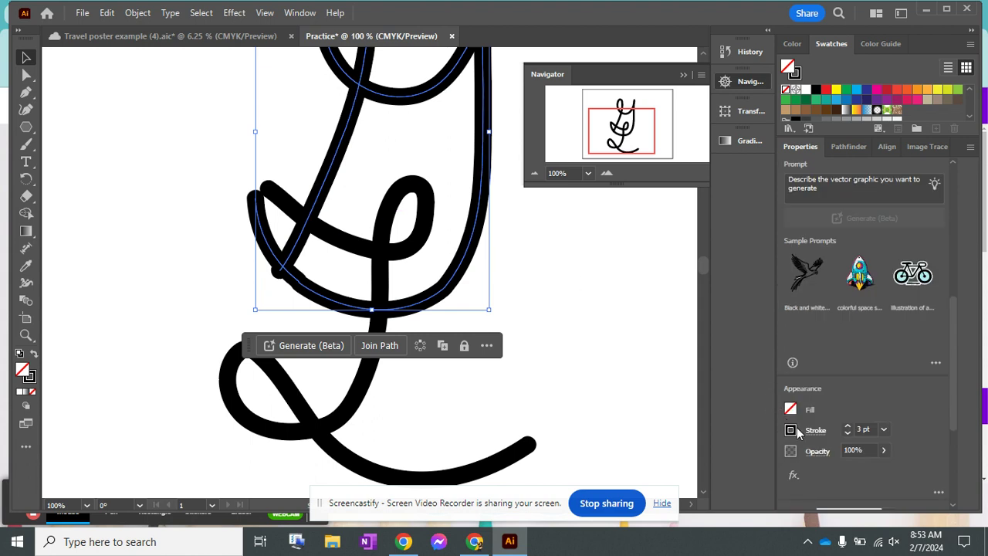
click(790, 430)
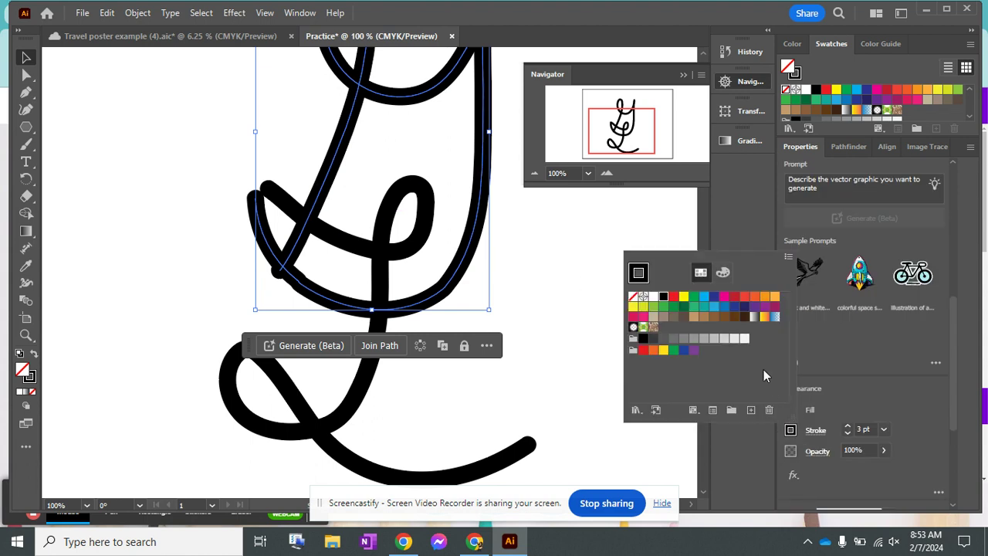
click(714, 298)
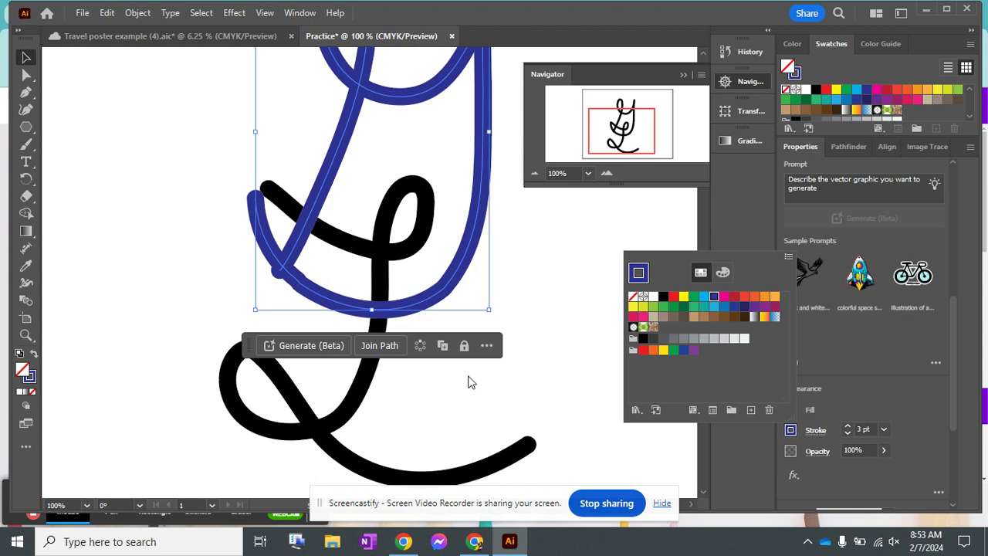
click(353, 390)
Give the lower L path a purple stroke with no fill
click(352, 390)
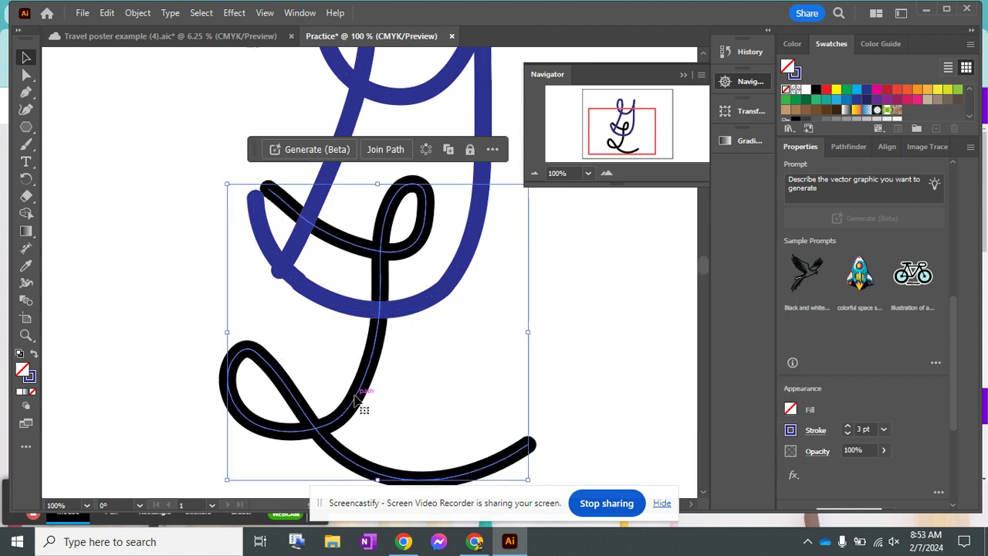
click(791, 429)
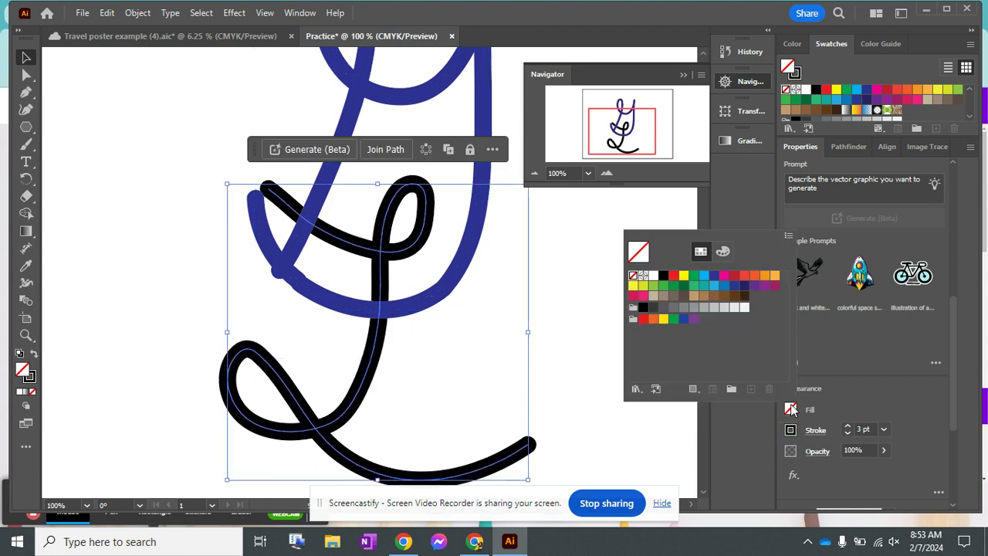
click(745, 286)
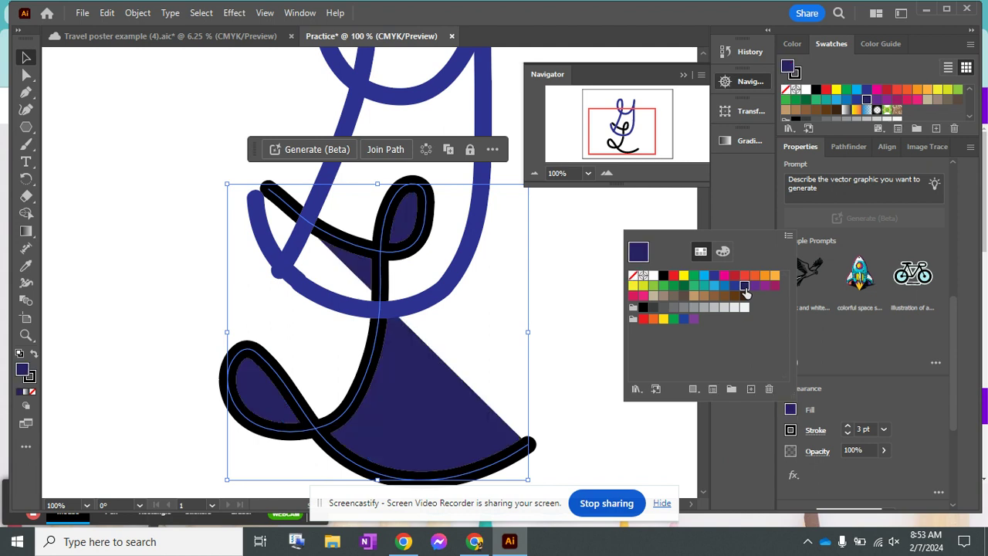
click(632, 276)
click(790, 430)
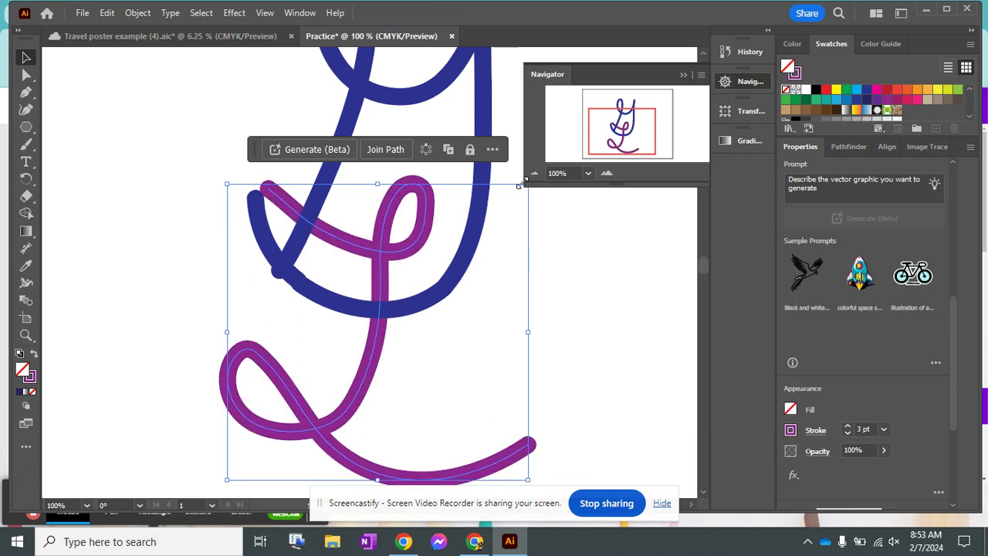
key(ctrl+minus)
Select both loops and turn them into a new pattern with Object > Pattern > Make
click(548, 267)
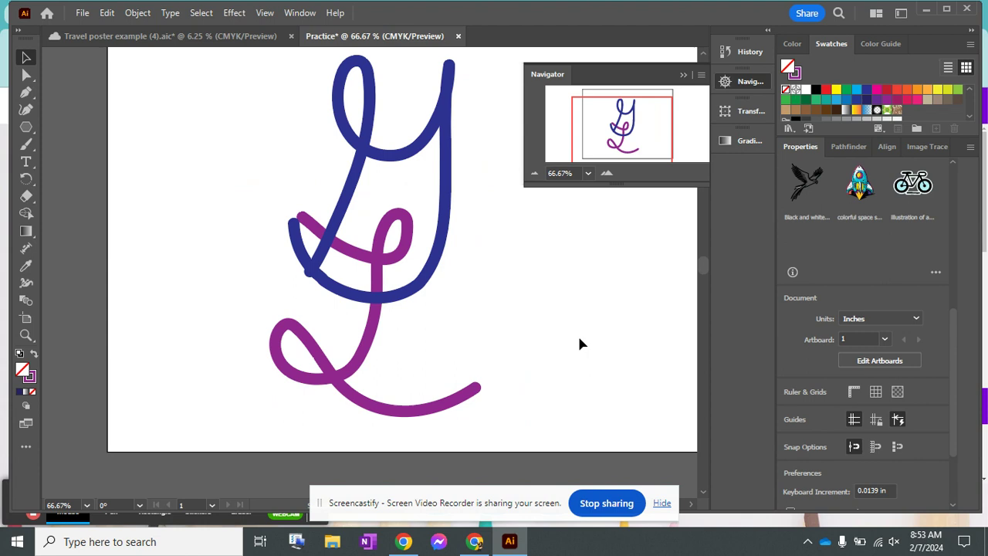
key(ctrl+minus)
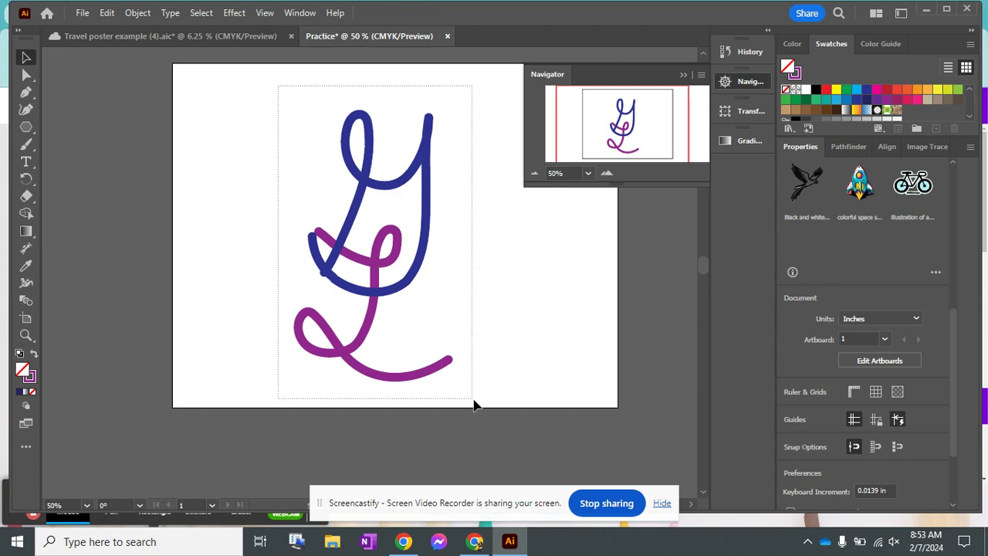
drag(473, 404, 357, 158)
click(137, 13)
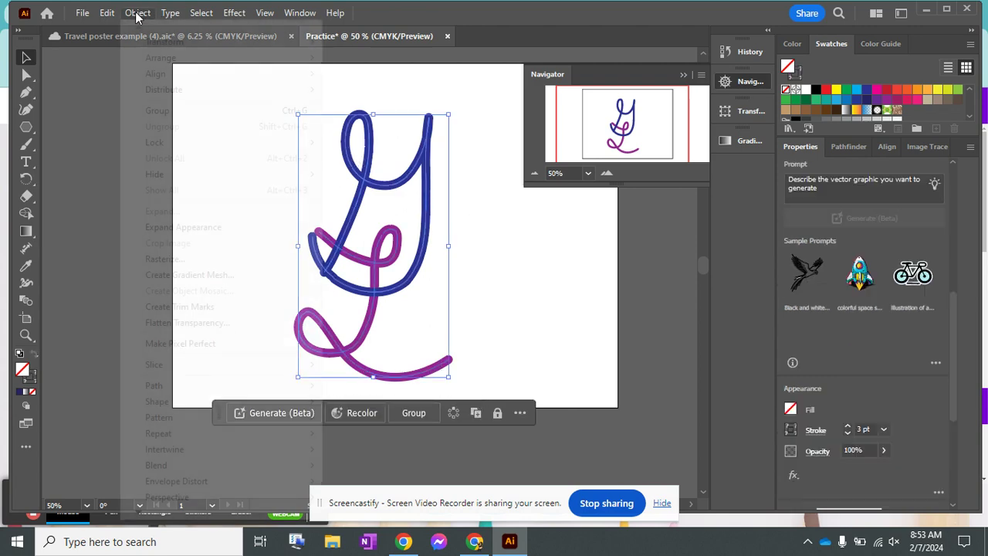
mouse_move(167, 15)
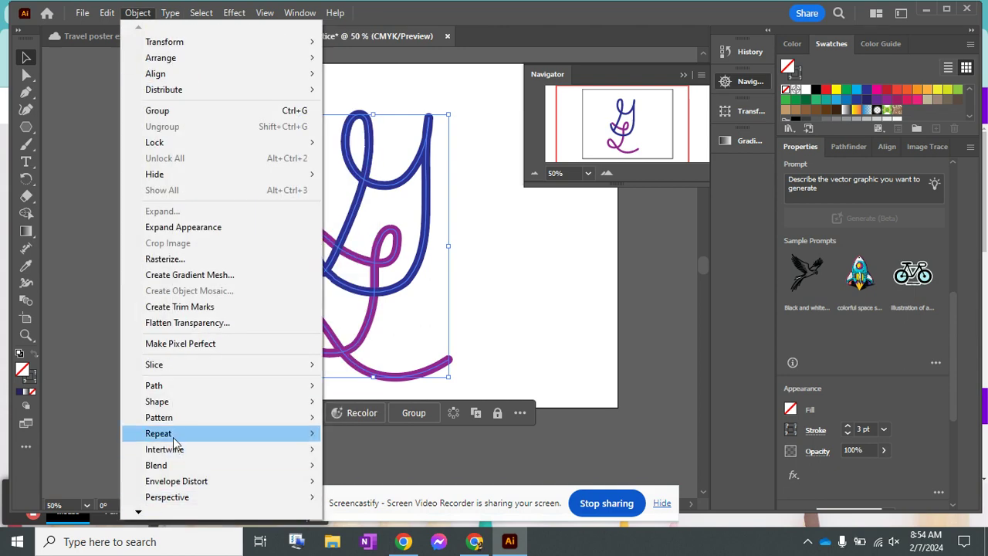
mouse_move(177, 417)
click(354, 418)
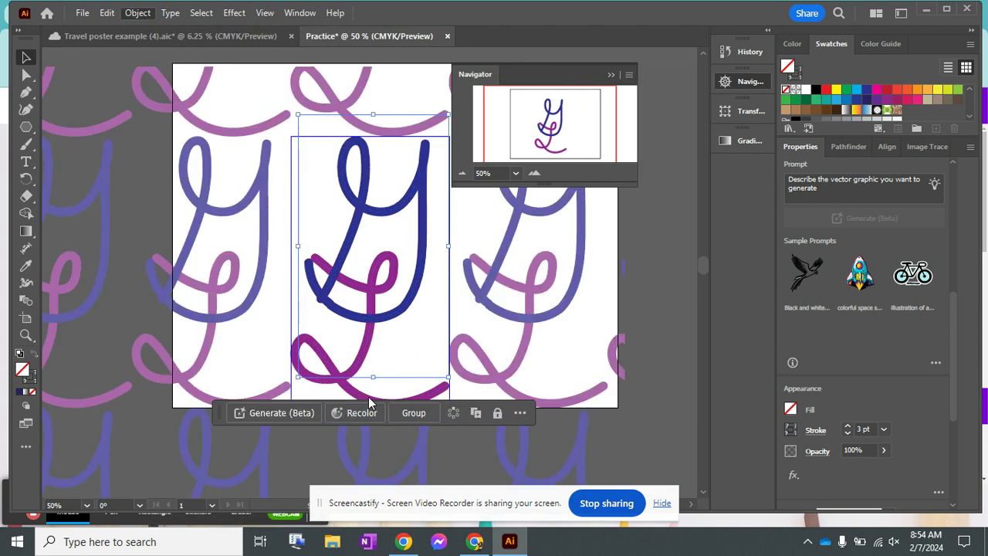
click(632, 293)
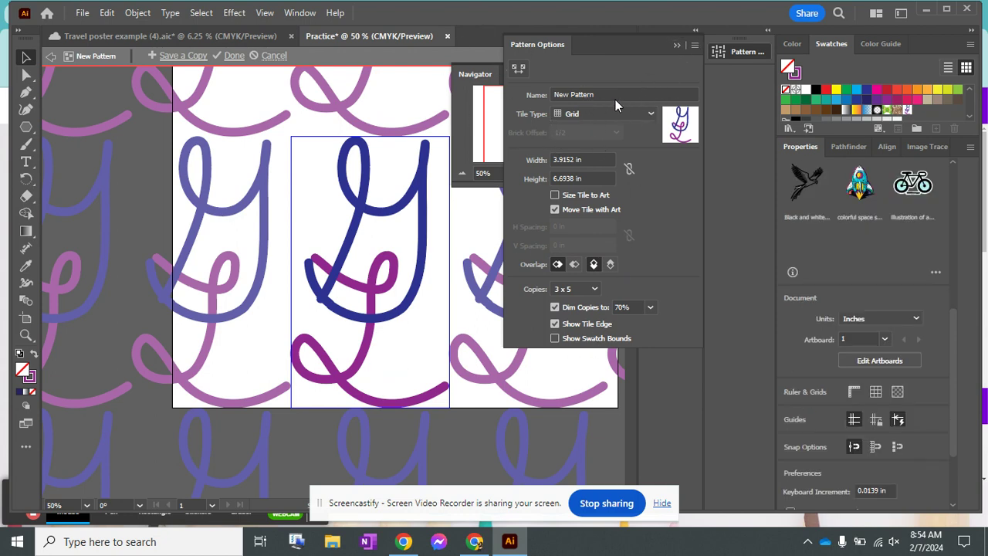
Set the pattern's Tile Type to Hex by Row after trying Brick by Row and Hex by Column
click(577, 111)
click(623, 146)
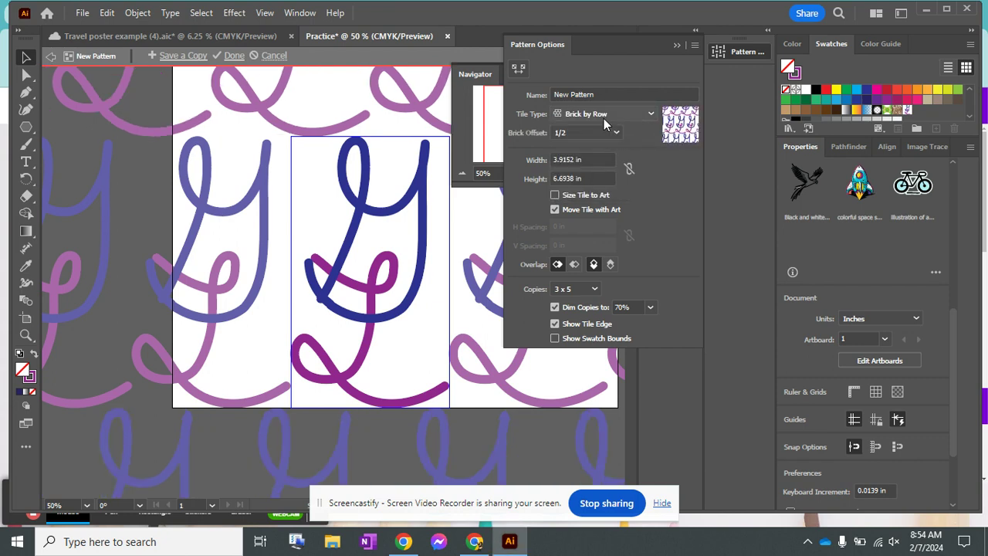
click(603, 115)
click(612, 176)
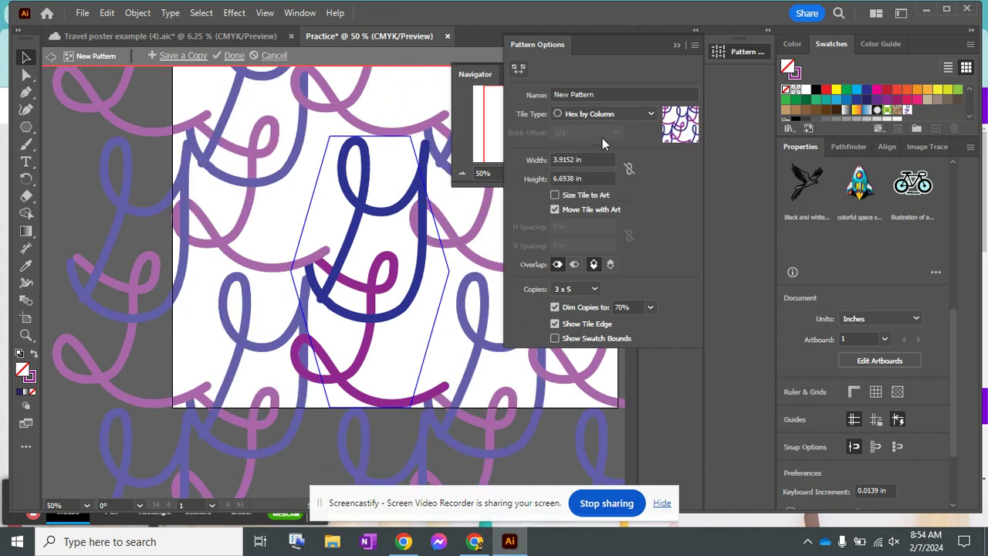
click(601, 114)
click(605, 189)
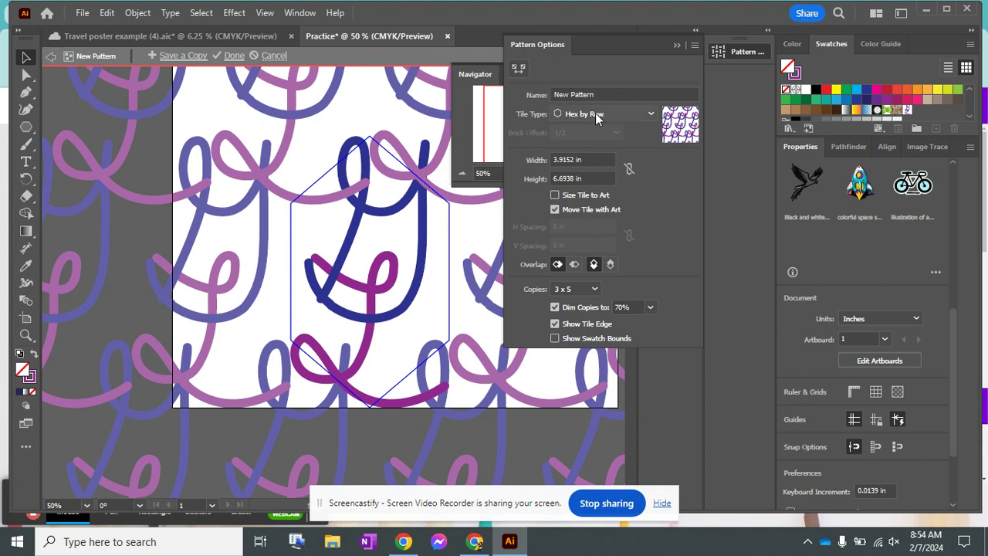
Widen the purple L loop to about 5.78 inches and shift it left within the tile
click(676, 46)
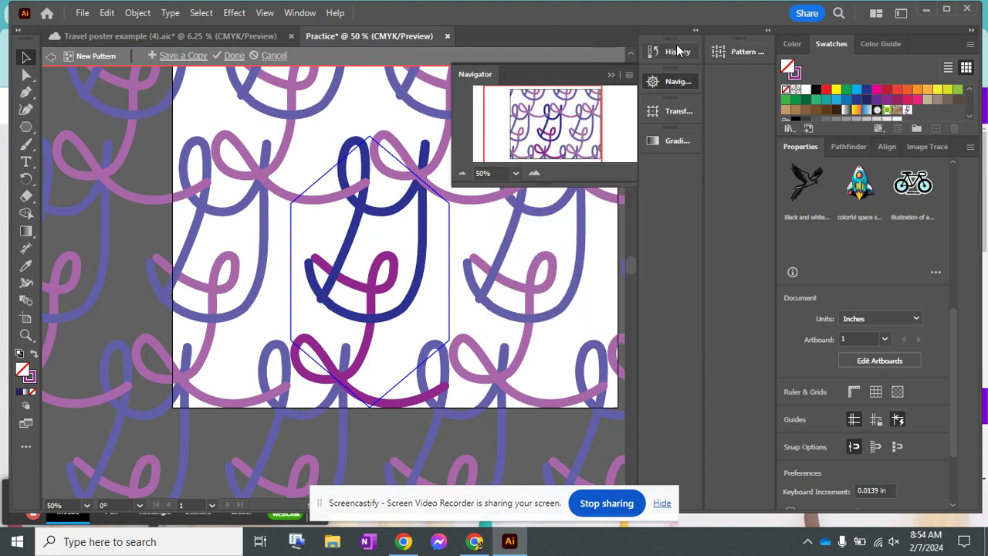
click(433, 399)
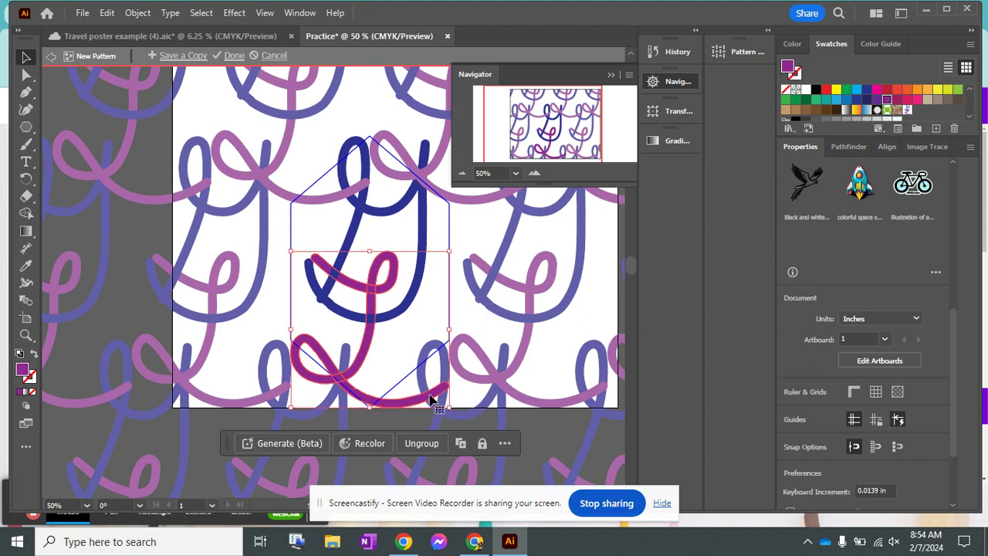
click(609, 75)
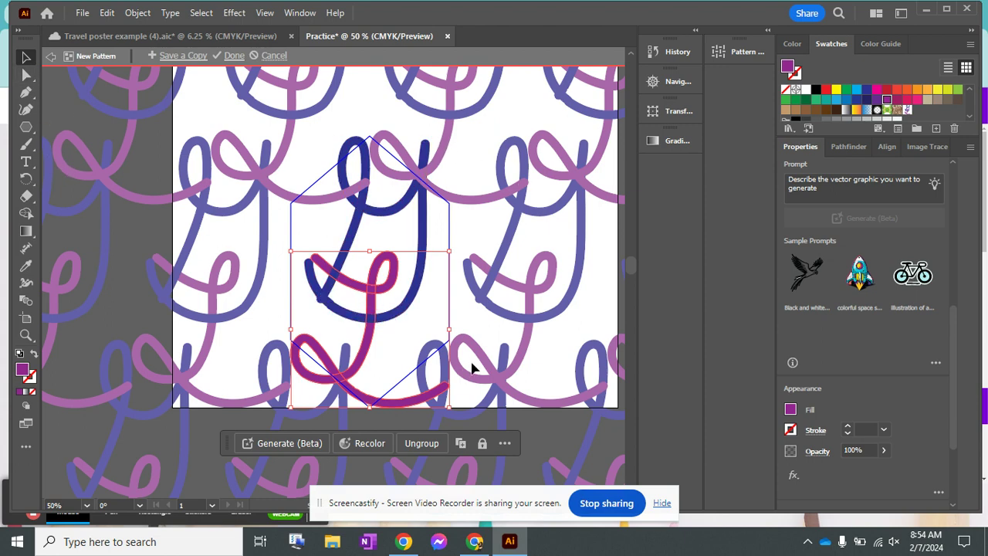
click(26, 76)
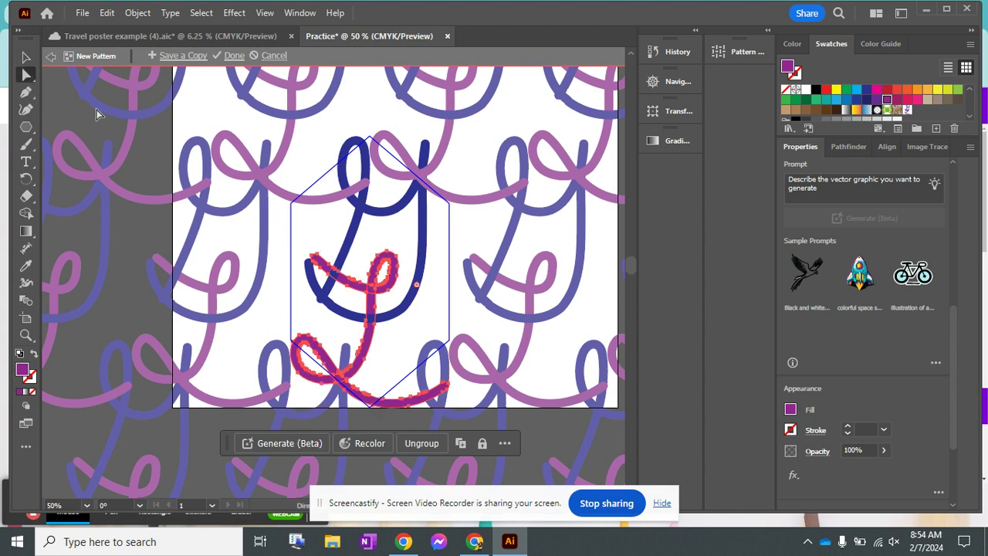
click(25, 57)
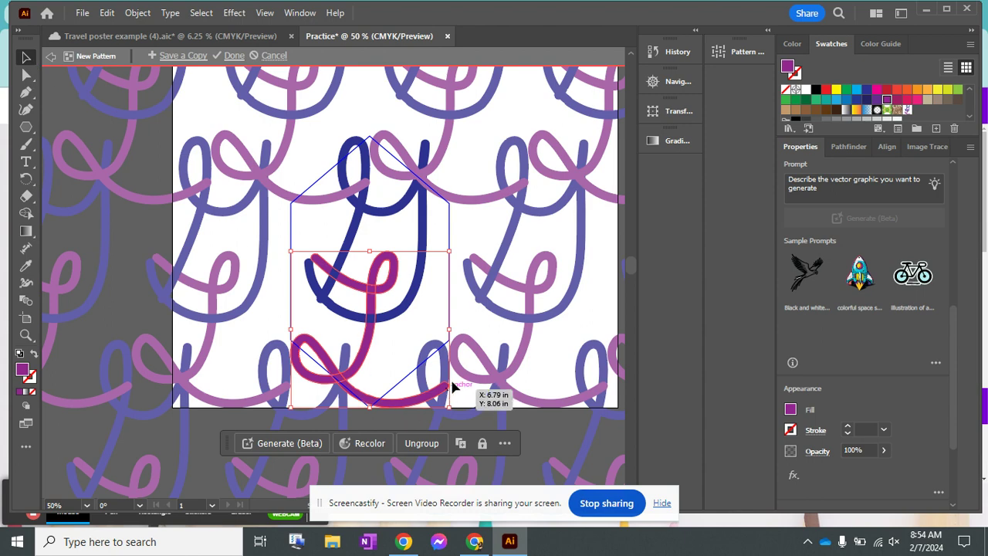
drag(451, 329, 526, 315)
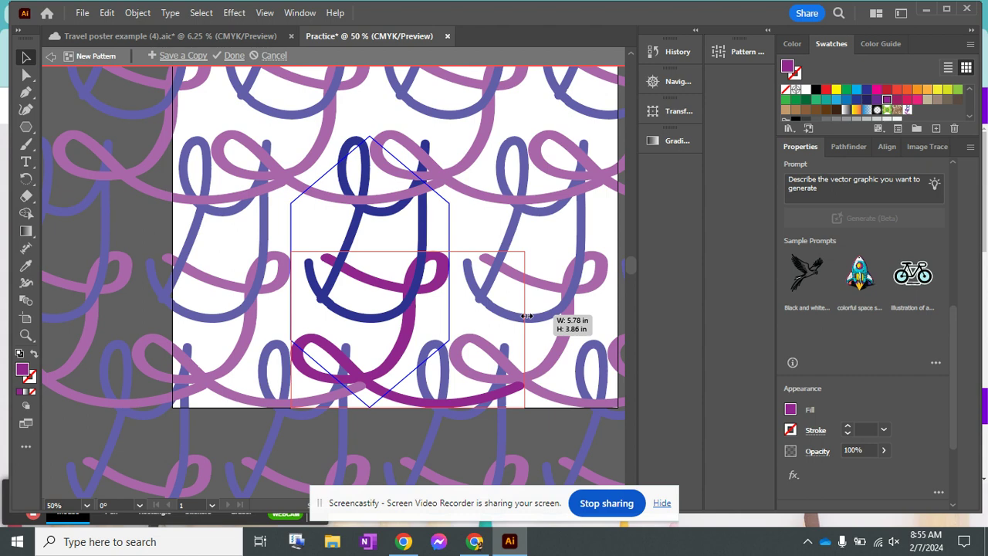
drag(526, 316, 526, 315)
drag(408, 357, 362, 352)
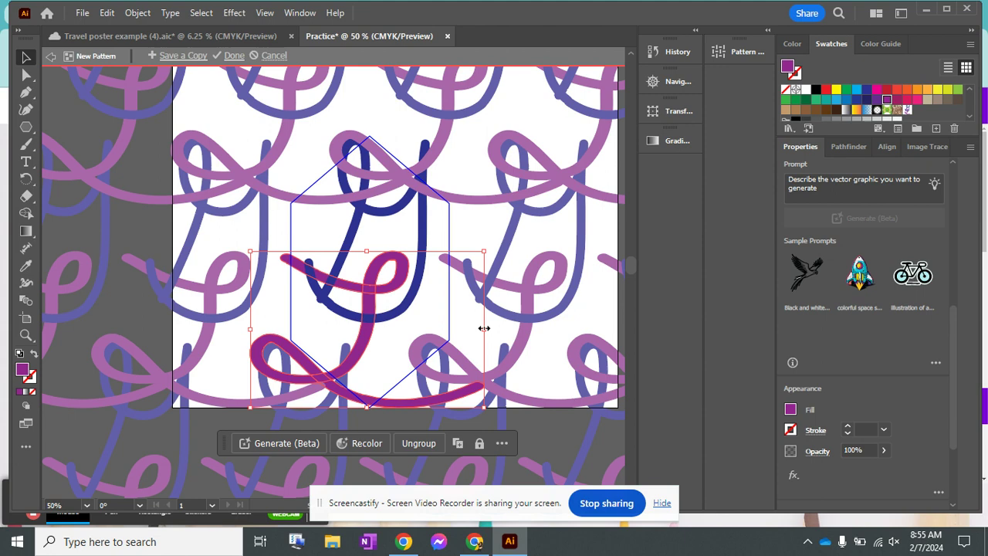
drag(484, 328, 488, 329)
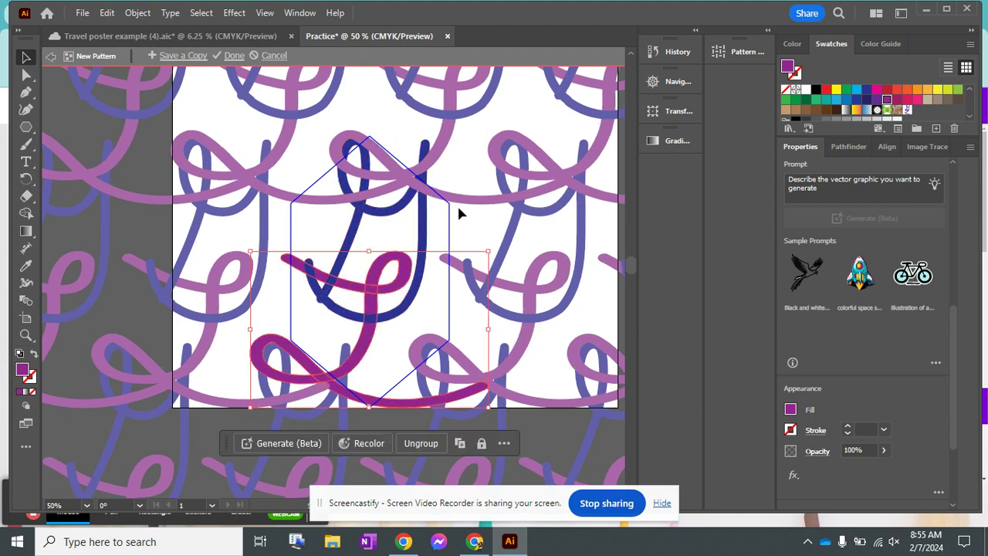
click(463, 234)
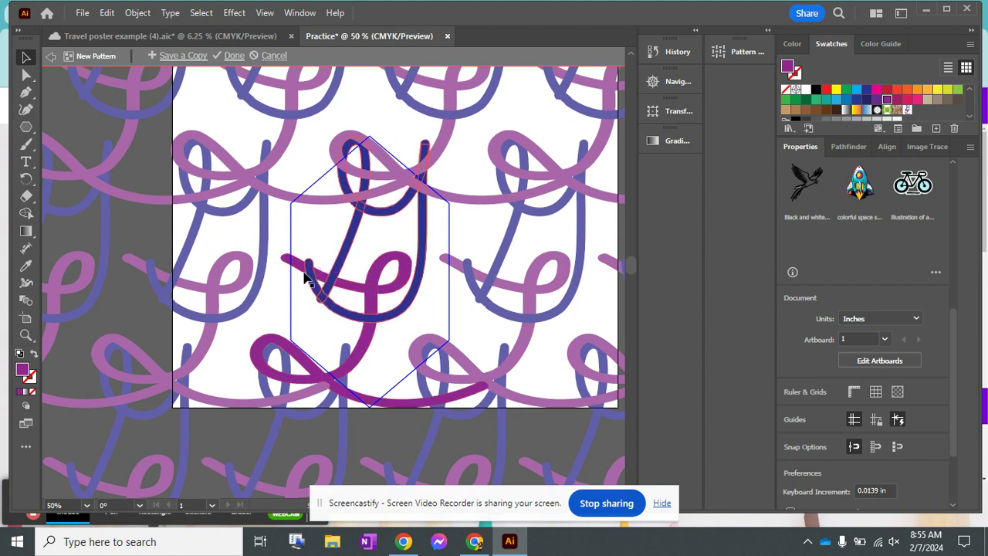
Pull the purple loop's left-end anchor up and to the left
click(295, 267)
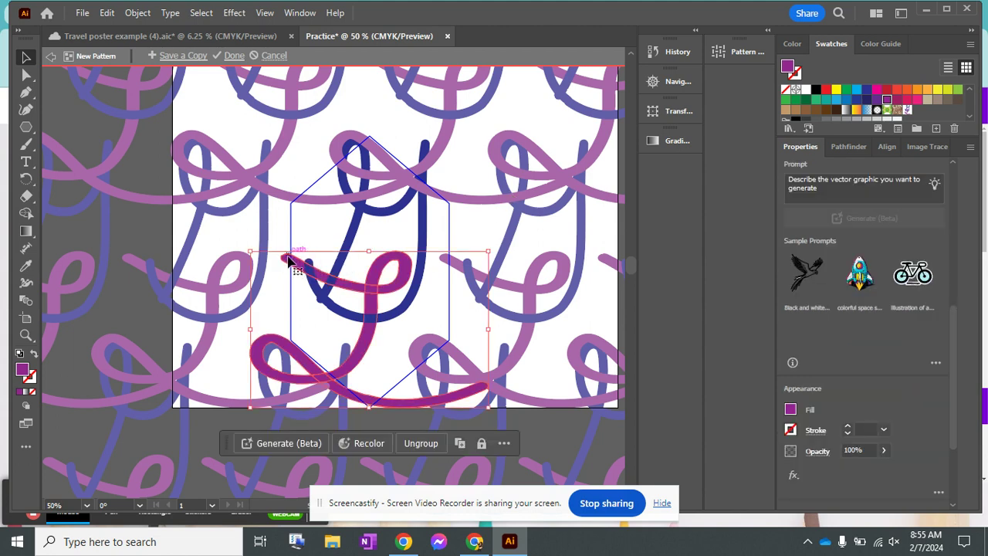
click(26, 74)
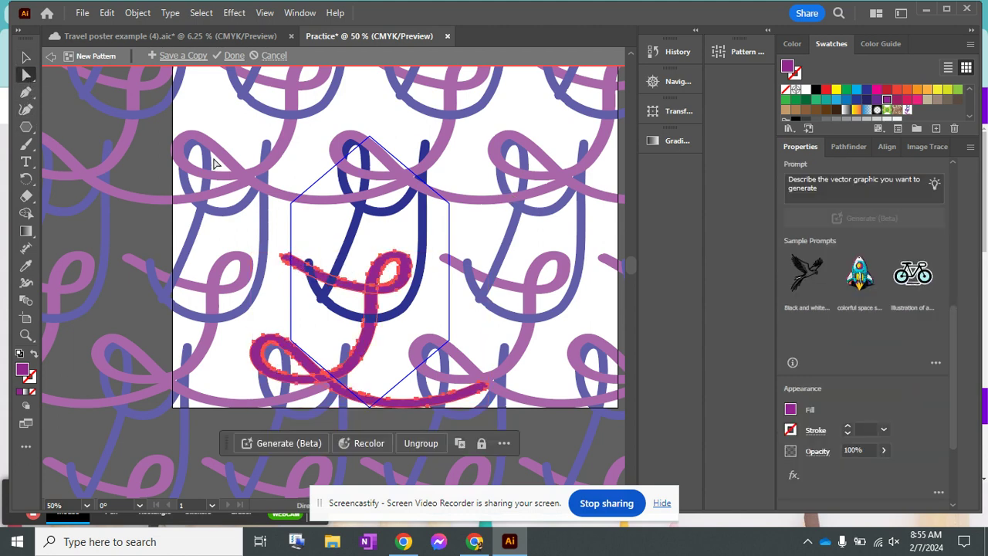
click(283, 259)
click(284, 260)
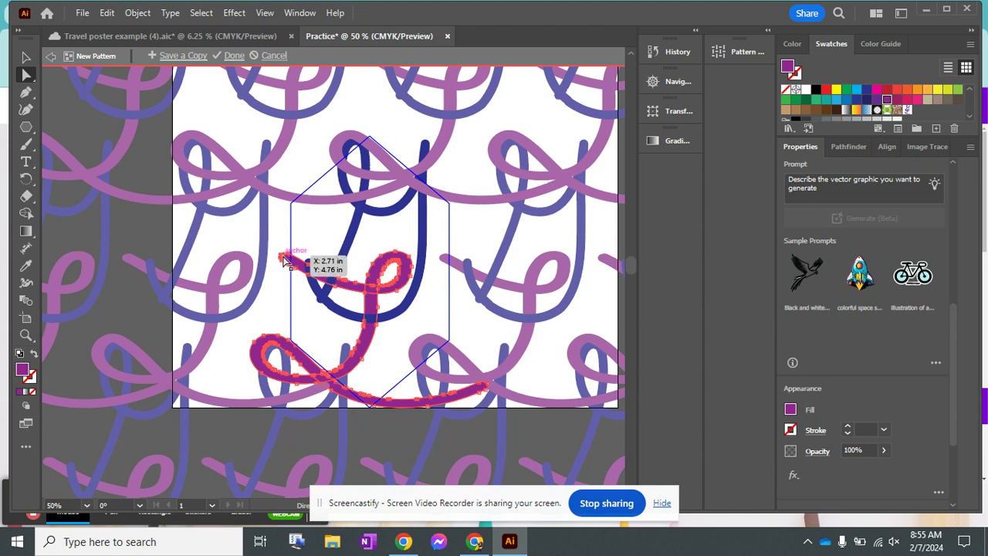
drag(283, 259, 265, 252)
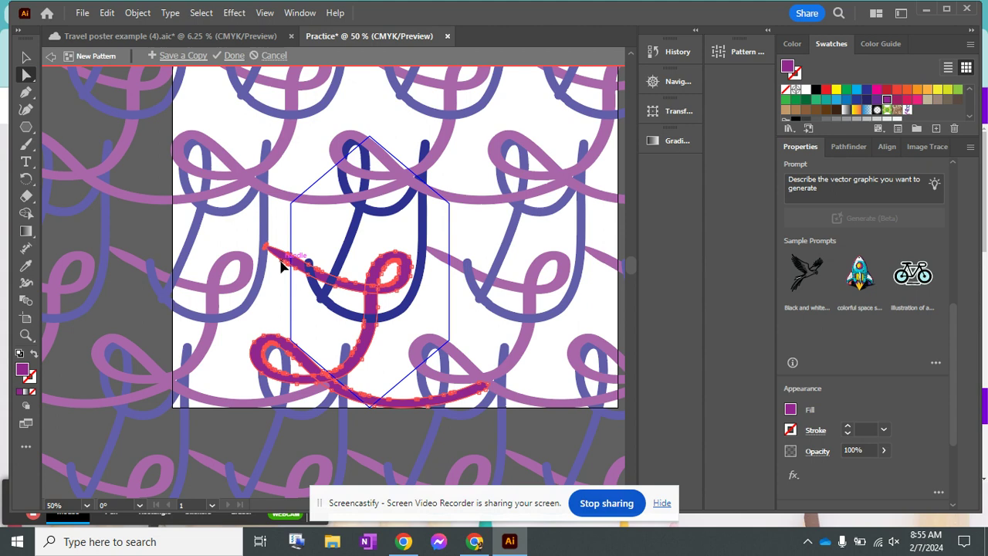
click(284, 261)
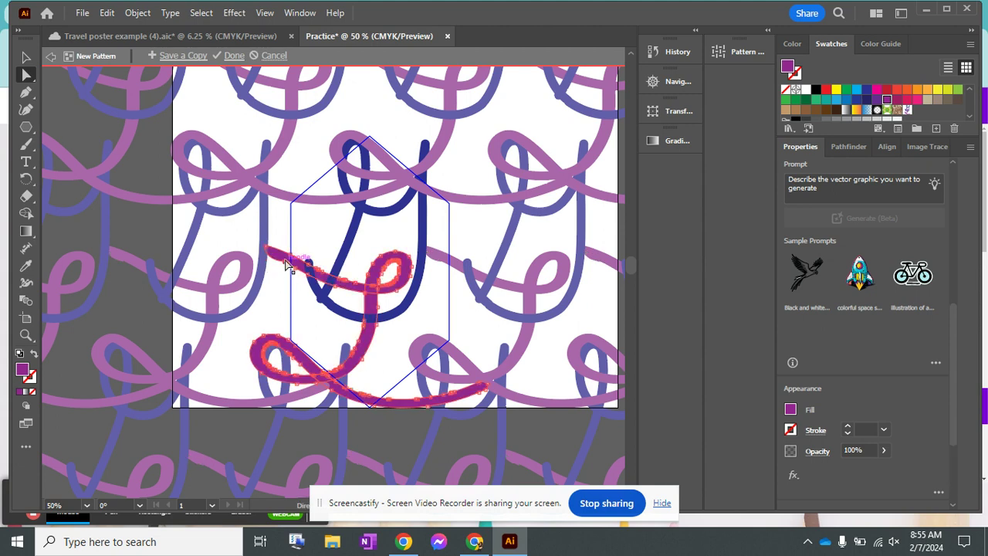
click(286, 242)
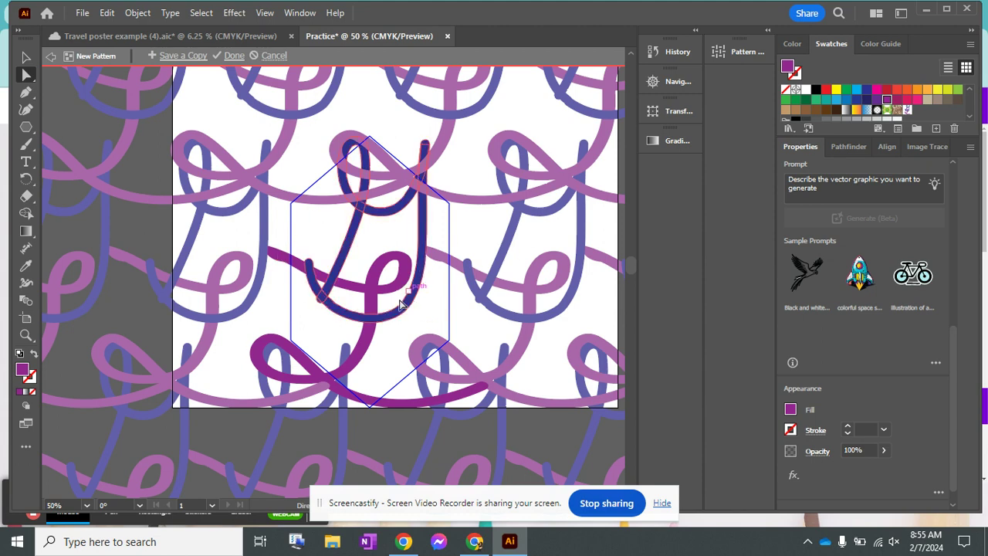
Reshape the blue G's top curve and drag its lower-left end down and left
click(427, 146)
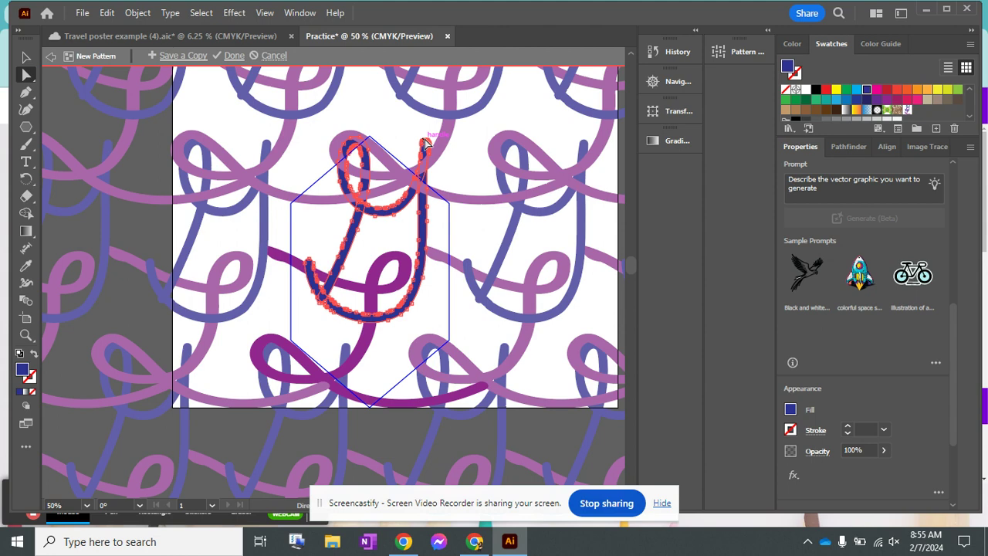
drag(425, 145, 425, 119)
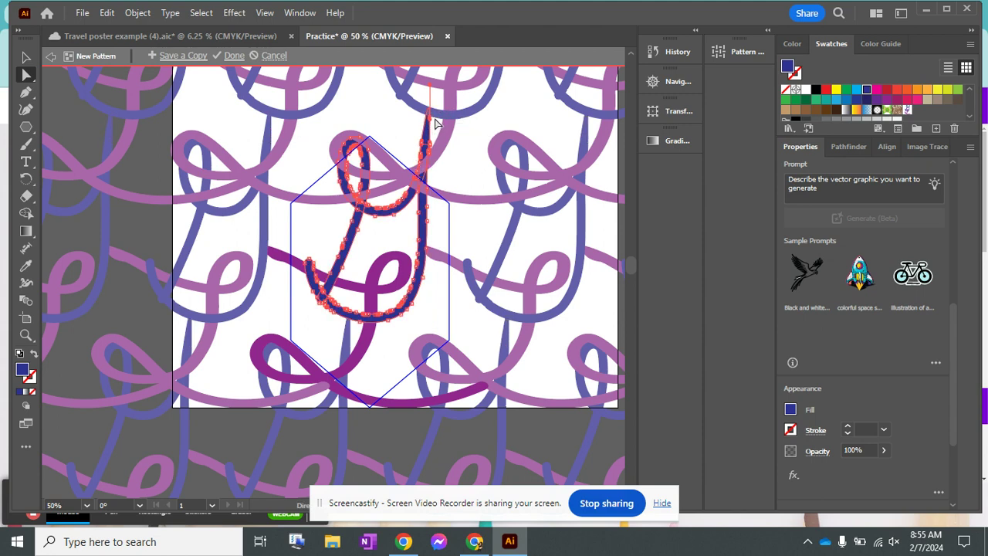
click(458, 162)
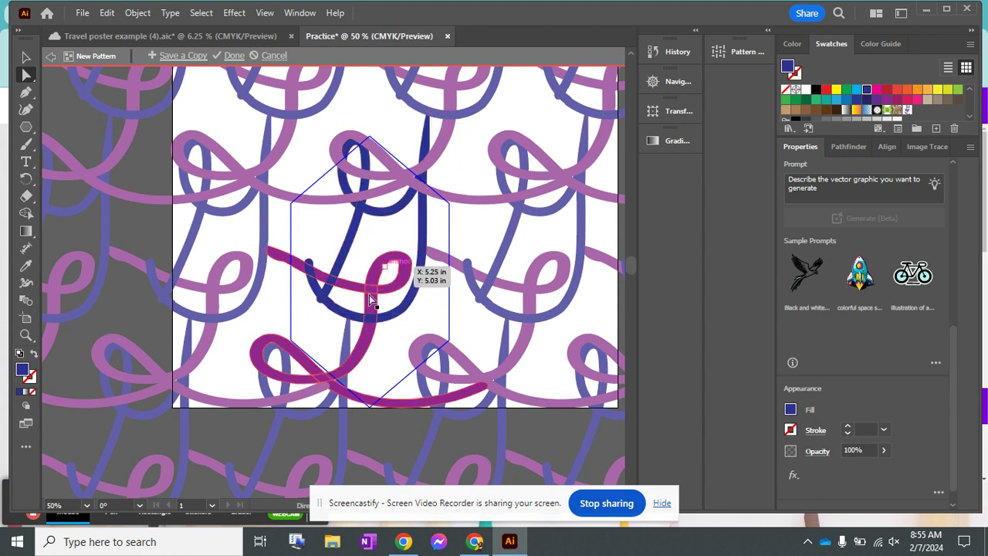
drag(327, 306, 287, 349)
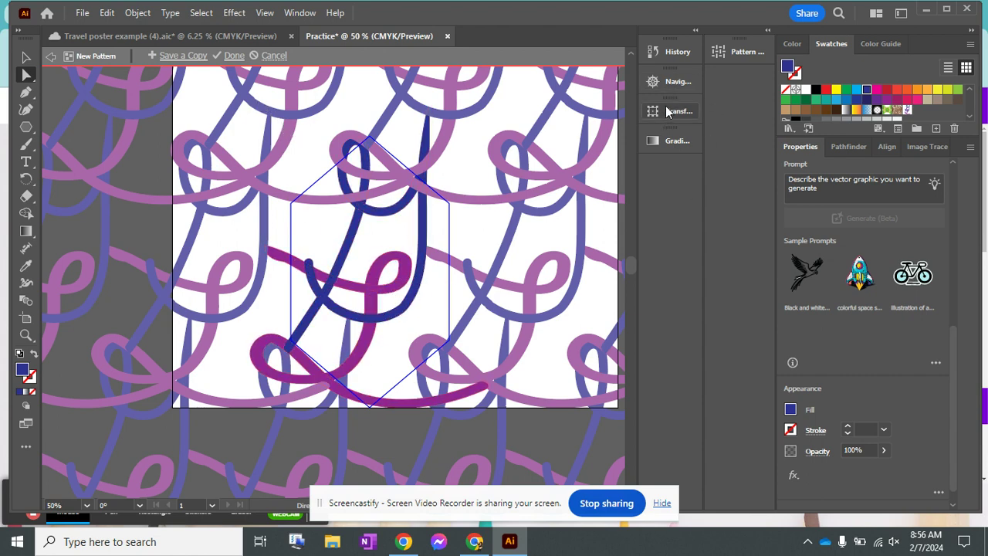
Draw a dark blue filled rectangle, about 5.34 by 7.04 inches, over the pattern tile
click(676, 81)
click(539, 170)
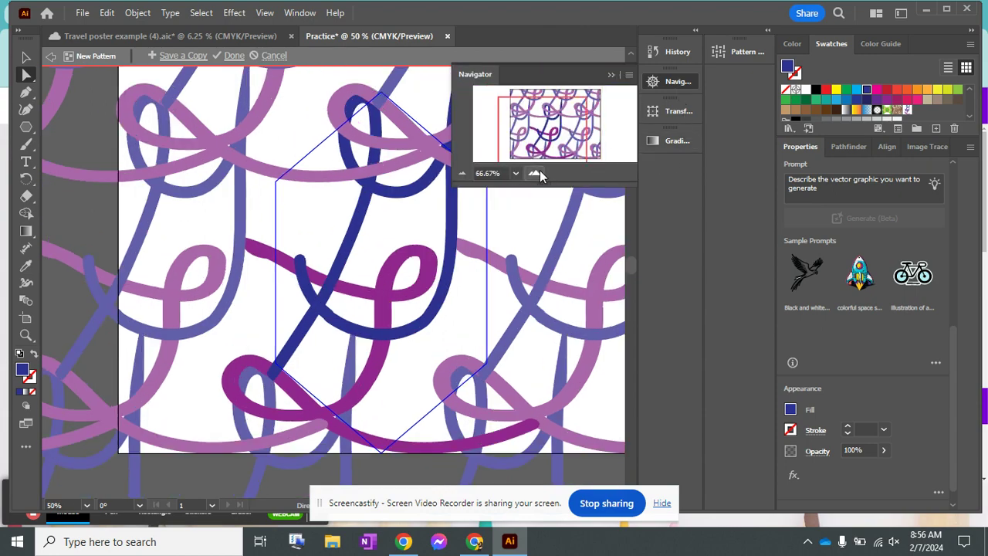
click(539, 170)
click(463, 173)
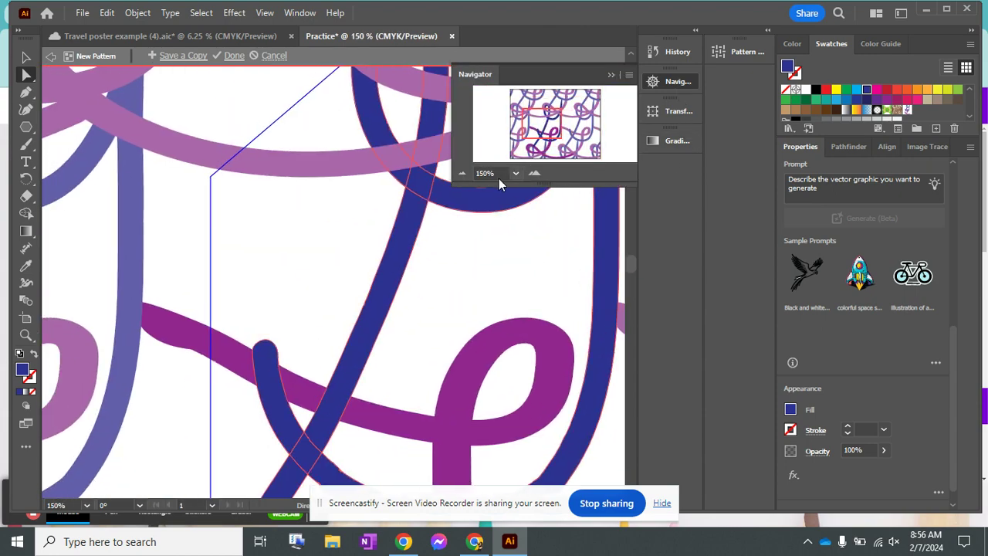
click(462, 173)
click(462, 173)
drag(502, 152, 565, 126)
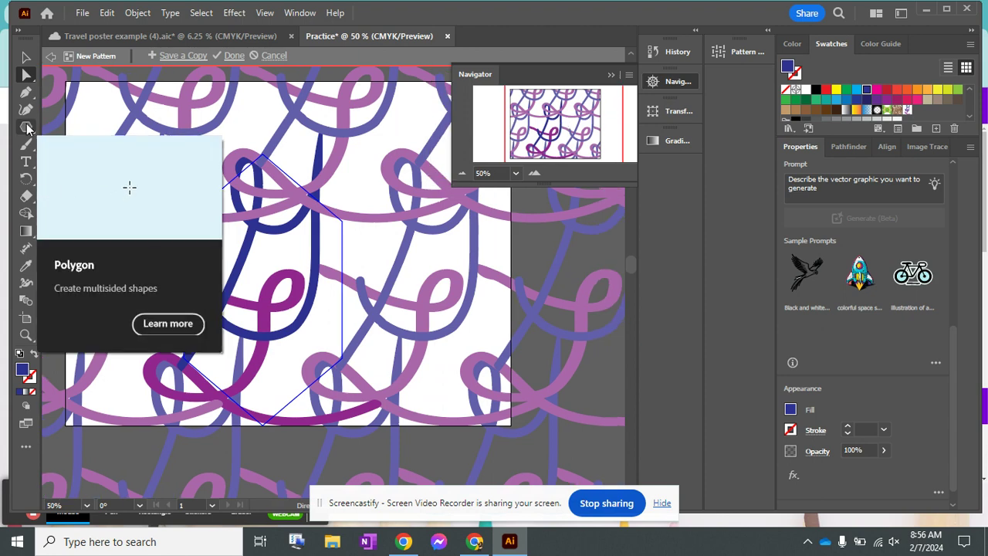
drag(27, 127, 95, 125)
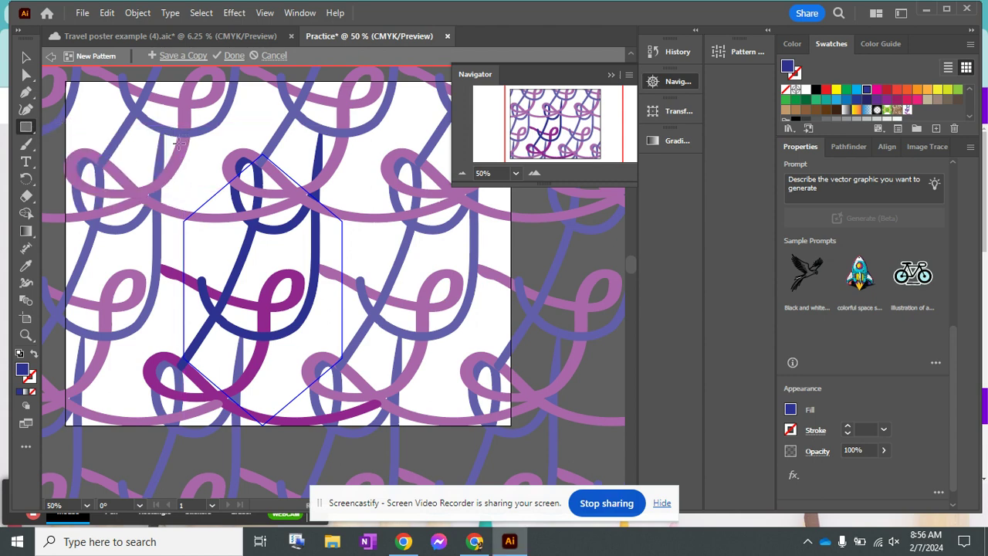
mouse_move(208, 189)
mouse_down()
mouse_move(308, 369)
mouse_move(310, 431)
mouse_move(388, 436)
mouse_up()
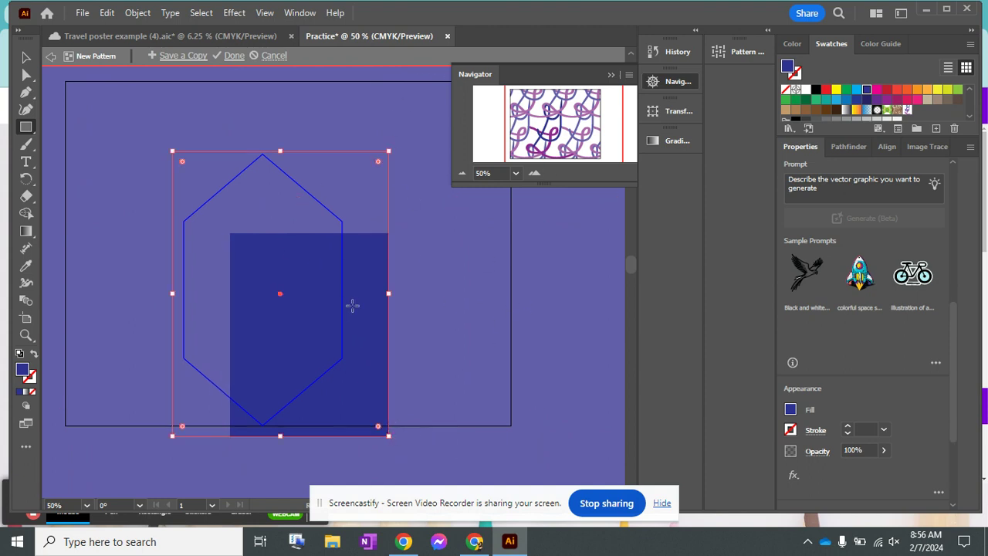
Change the rectangle's fill to light blue 8BCAEF (C42 M6 Y0 K0)
click(789, 409)
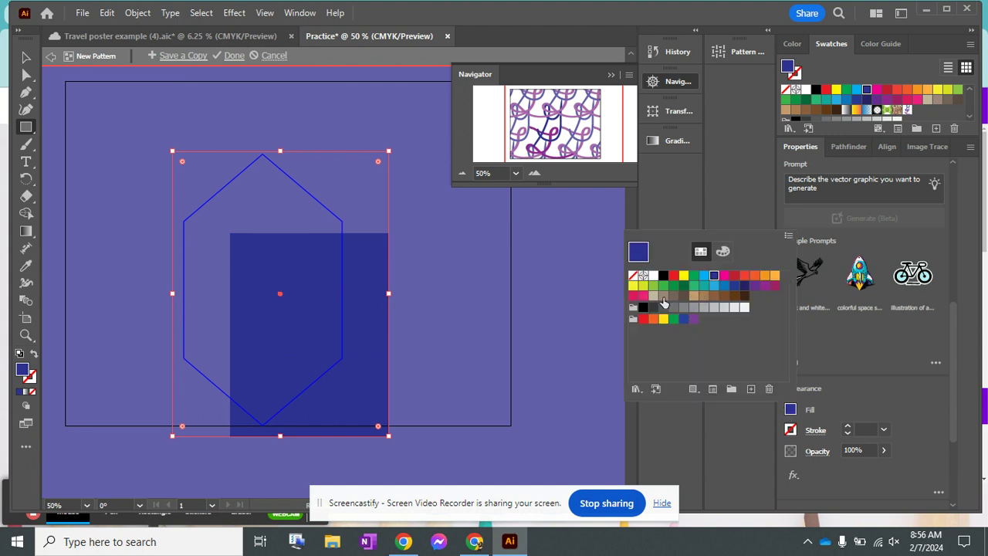
click(723, 252)
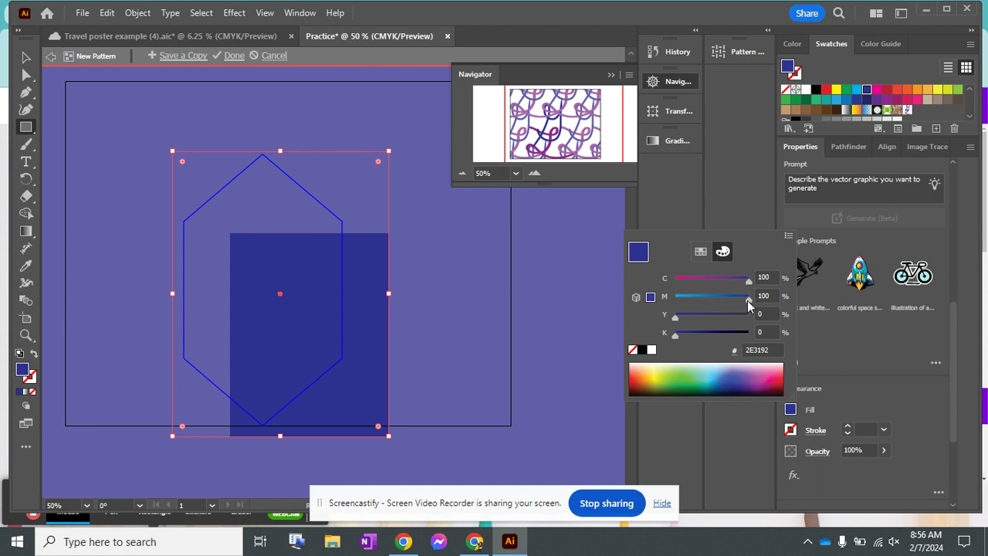
drag(748, 303, 679, 300)
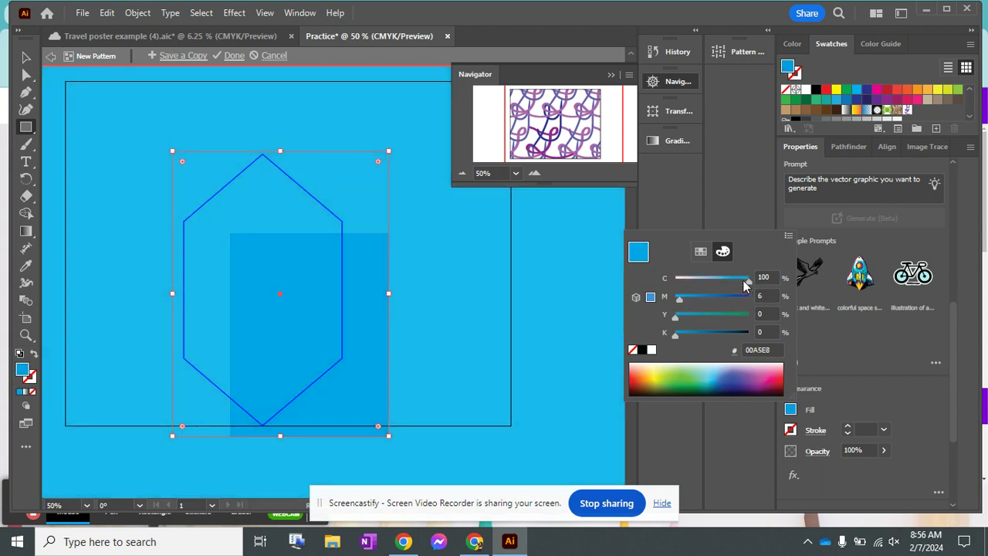
drag(738, 283, 702, 282)
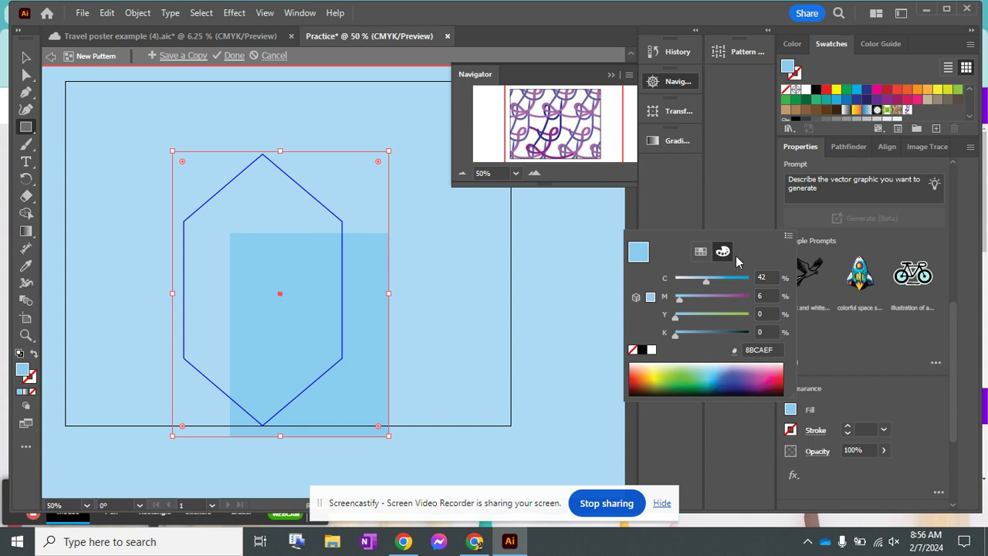
click(700, 252)
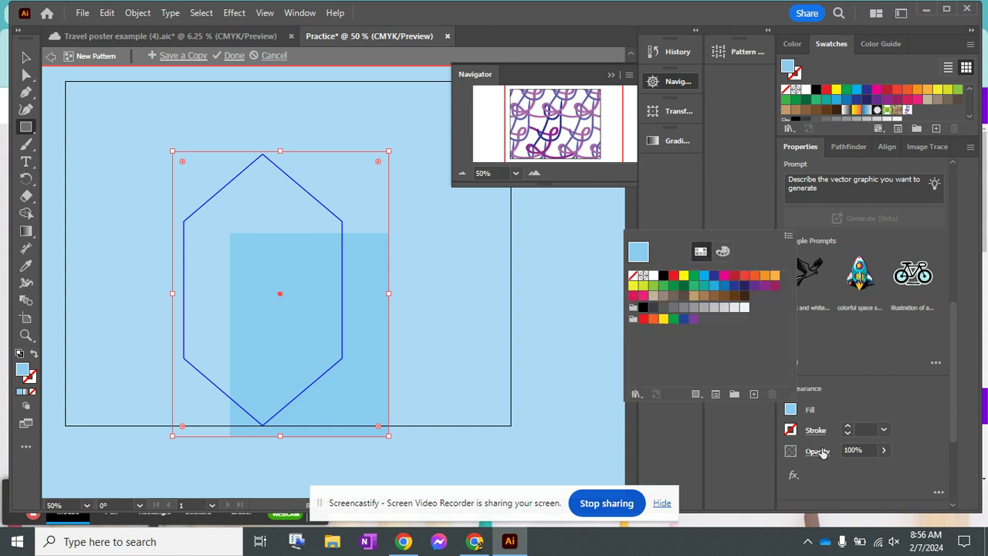
click(949, 383)
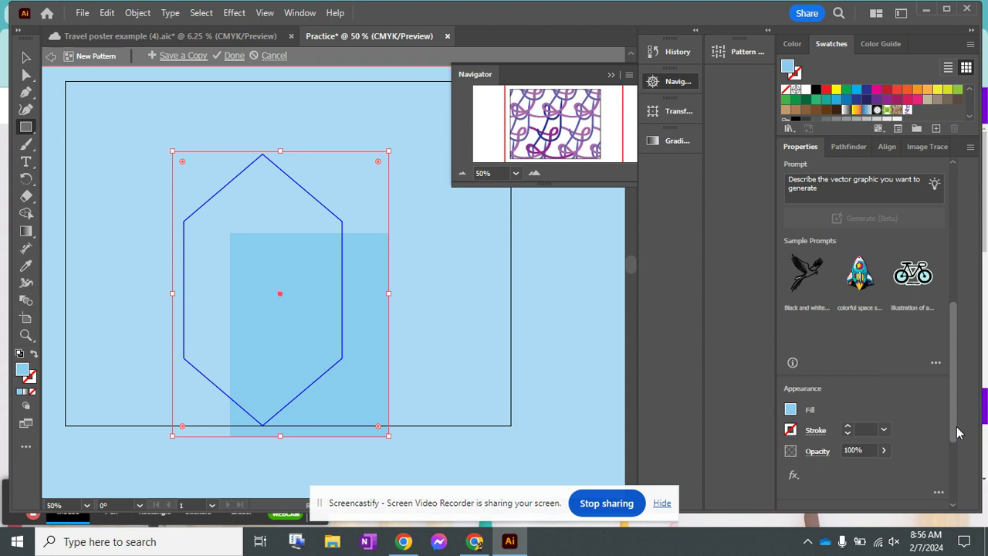
drag(955, 432, 950, 478)
scroll(950, 478, down, 2)
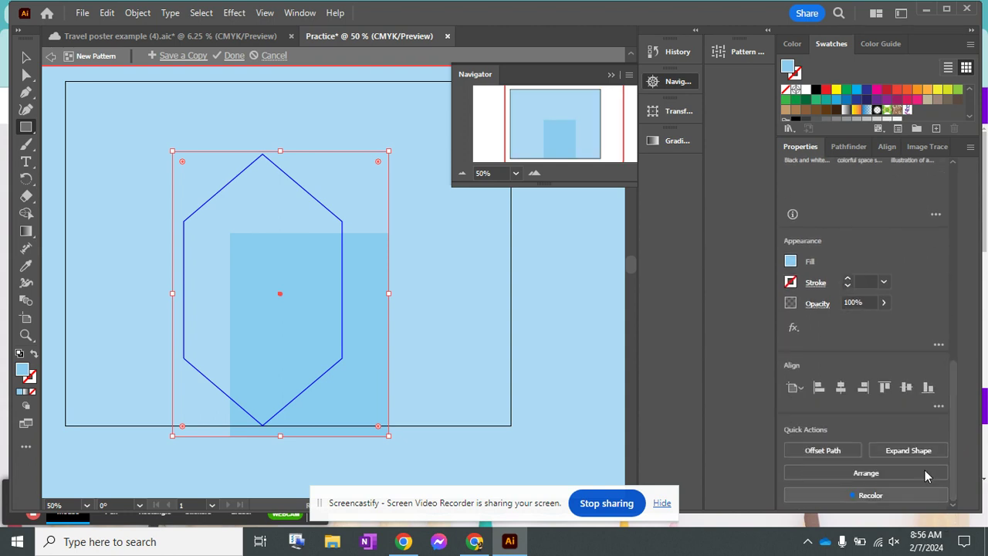
Send the light blue background rectangle behind the G L loops
click(873, 473)
click(845, 438)
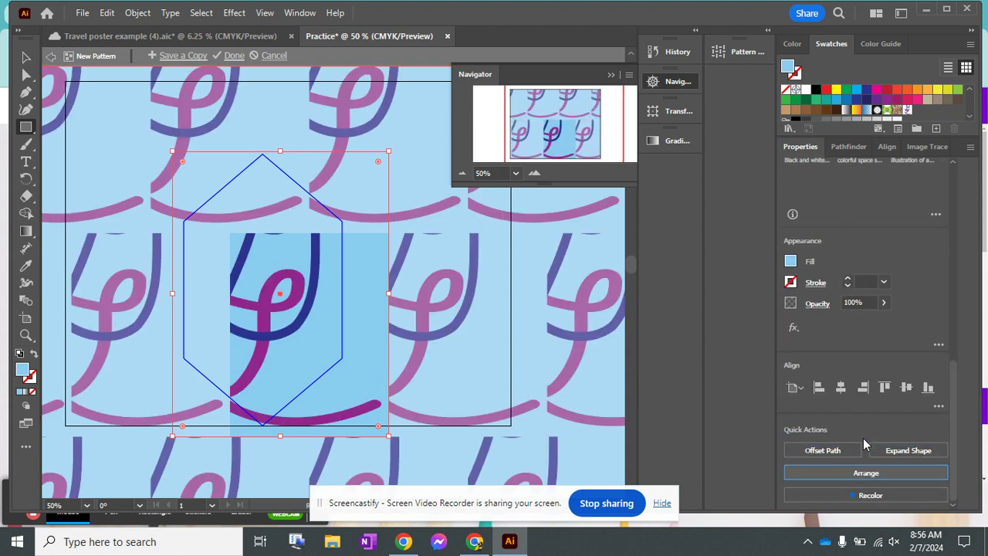
click(610, 78)
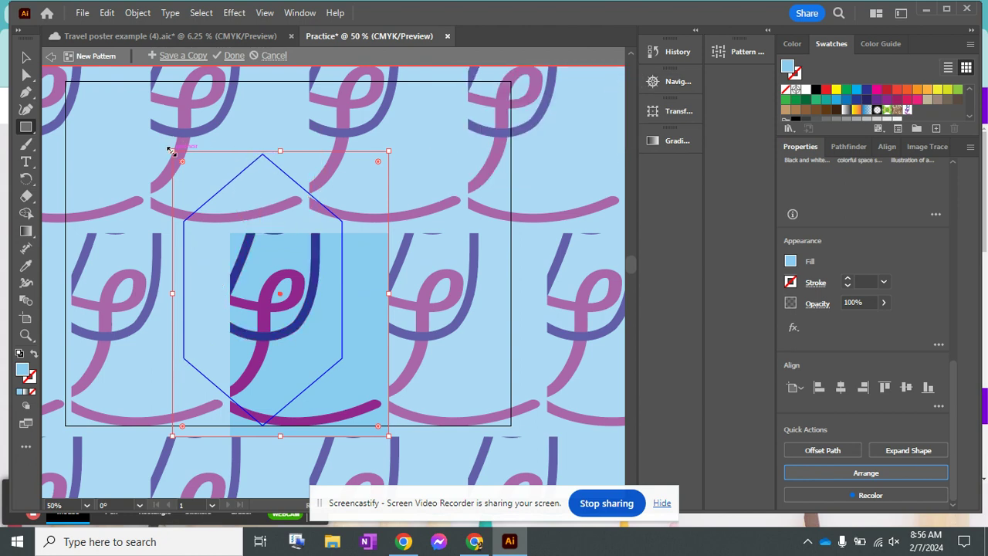
Shrink the pattern tile and shift it up and left so the loops intertwine across repeats
drag(172, 151, 224, 213)
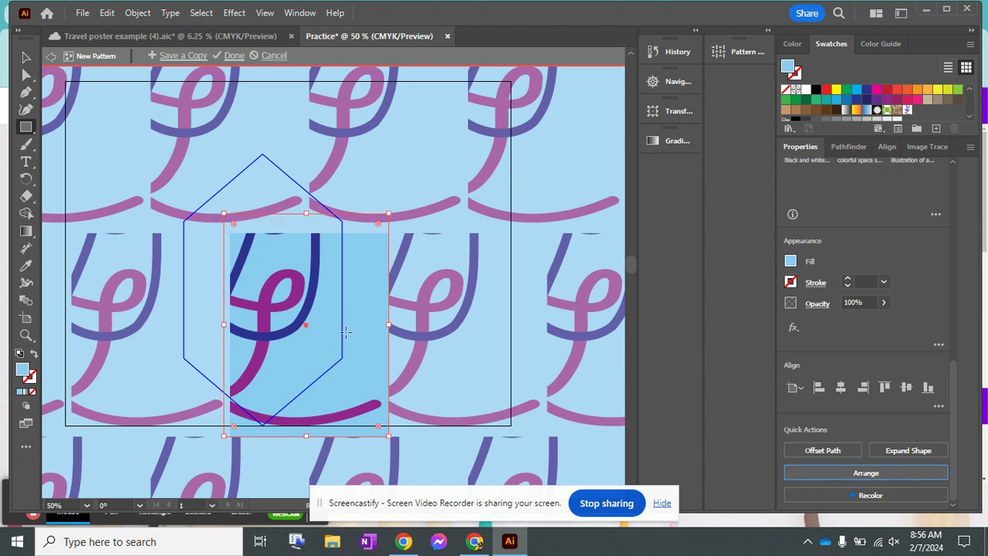
click(25, 57)
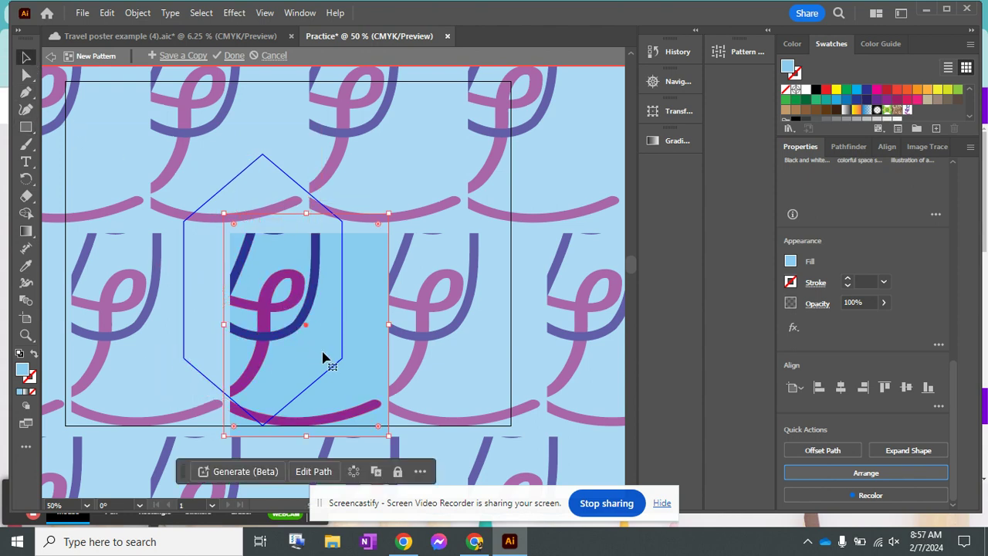
drag(324, 357, 270, 285)
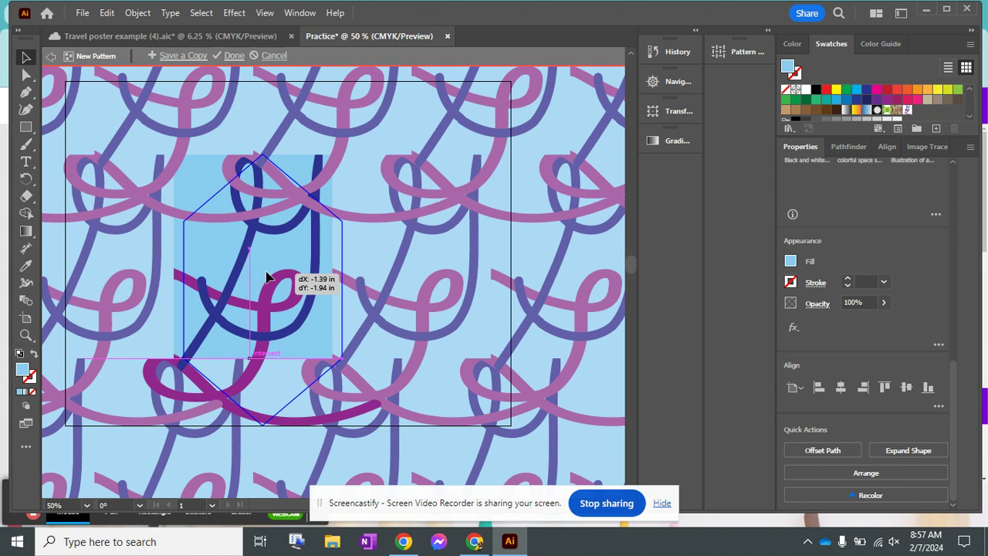
drag(266, 276, 264, 244)
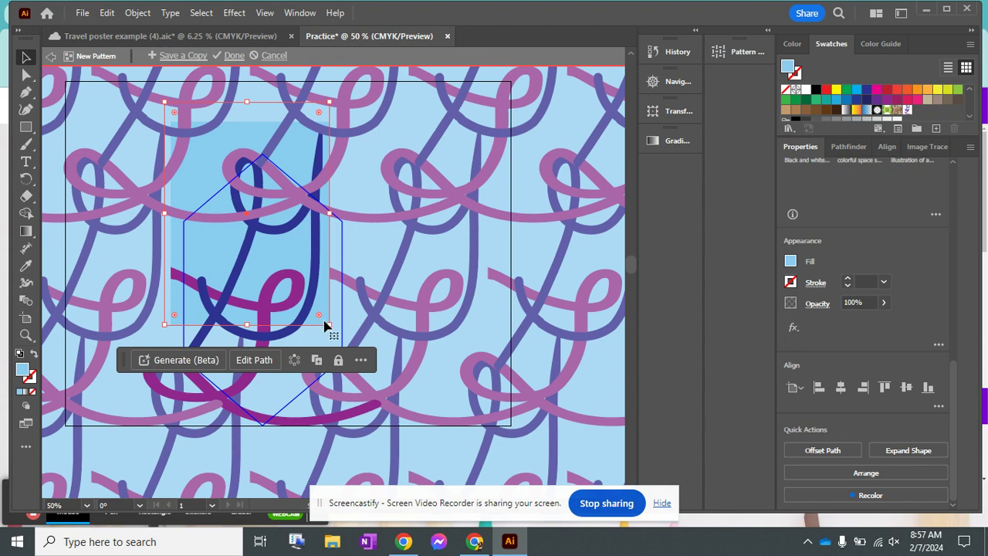
mouse_move(325, 326)
mouse_down()
mouse_move(317, 316)
mouse_move(324, 328)
mouse_up()
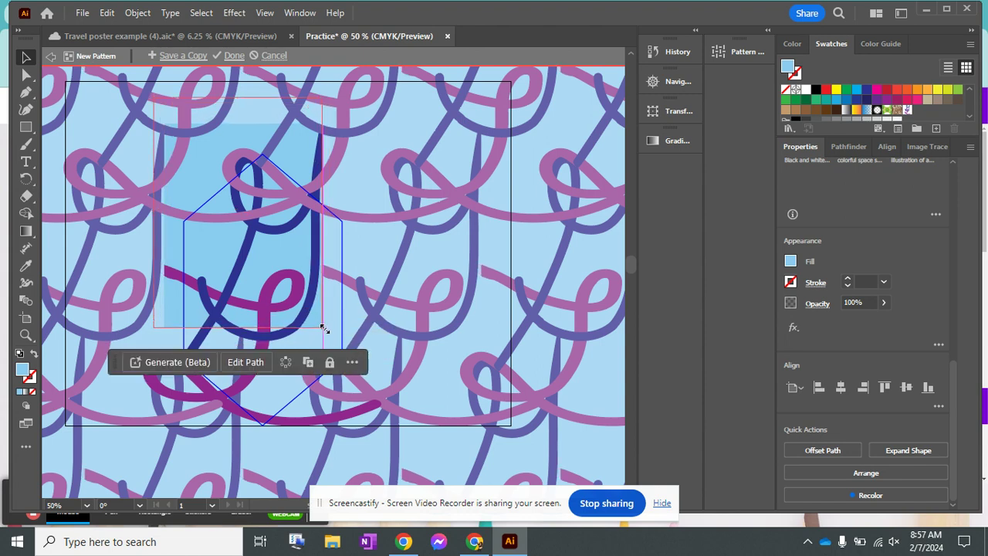
Exit pattern editing and shrink the G L artwork to about 1.46 × 2.15 in, in the artboard's top-left corner
click(232, 57)
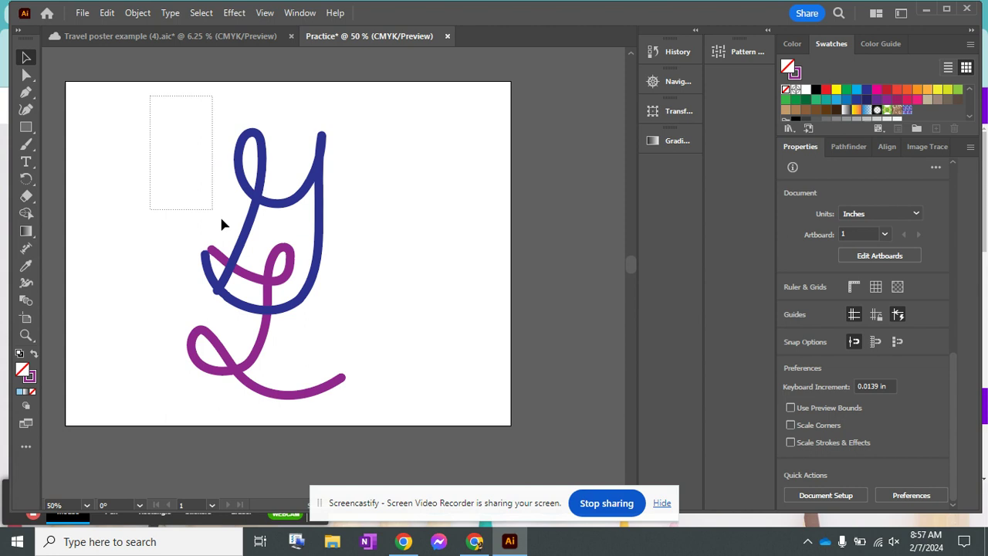
drag(388, 461, 298, 282)
mouse_move(268, 313)
mouse_down()
mouse_move(159, 255)
mouse_move(154, 266)
mouse_up()
mouse_move(221, 351)
mouse_down()
mouse_move(130, 179)
mouse_move(132, 195)
mouse_move(139, 189)
mouse_up()
Draw a large unfilled rectangle beside the G L artwork
click(167, 151)
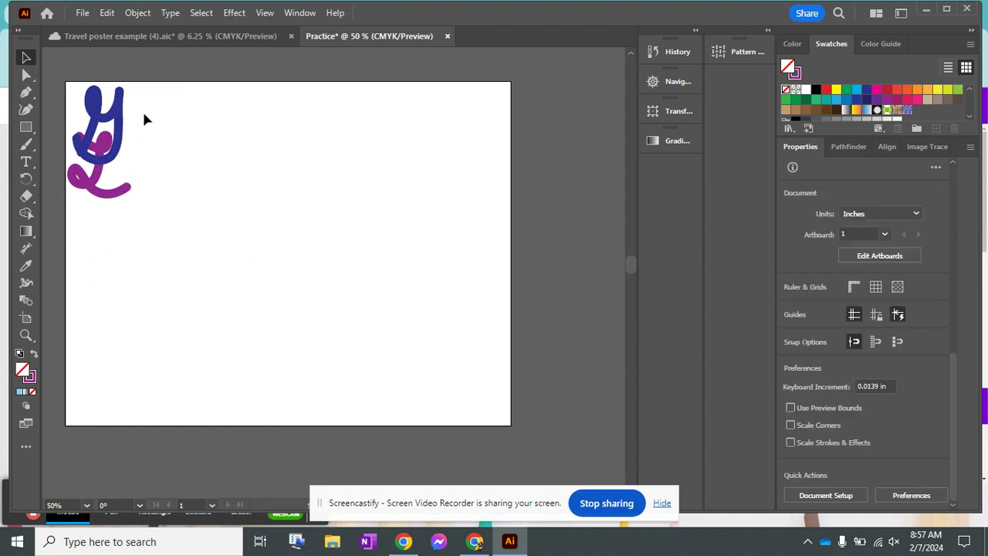
click(26, 127)
drag(203, 106, 488, 407)
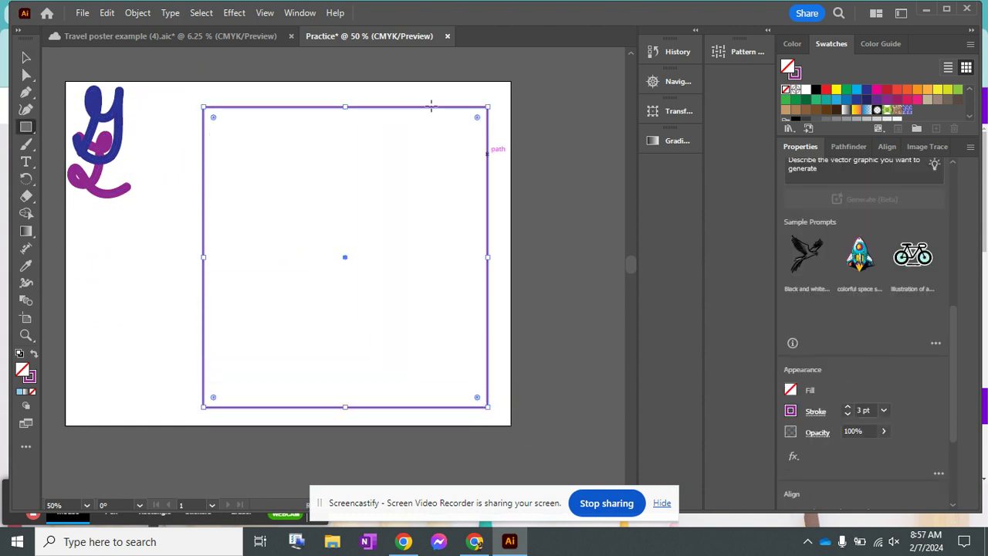
Fill the large rectangle with the new G L loop pattern swatch, then zoom out to the whole artboard
click(746, 53)
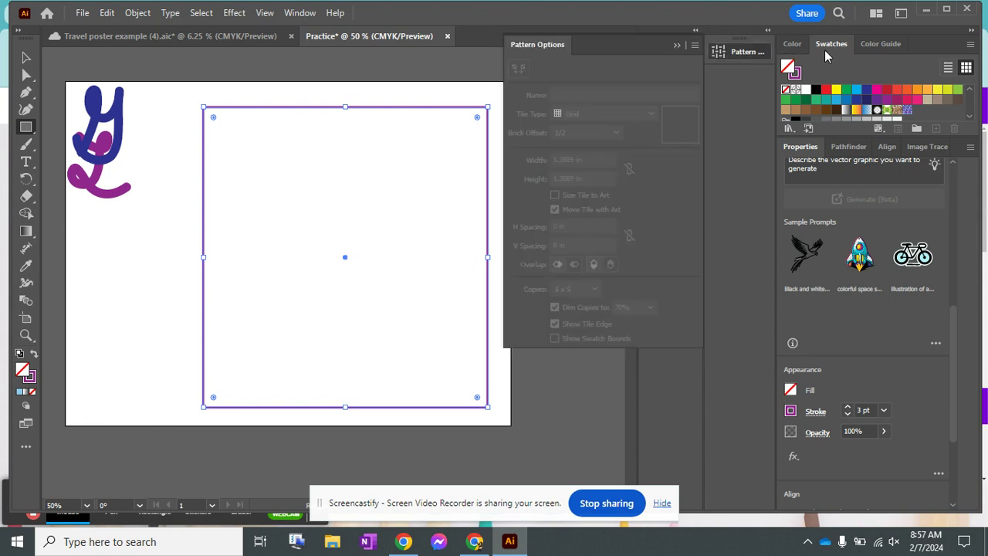
click(908, 111)
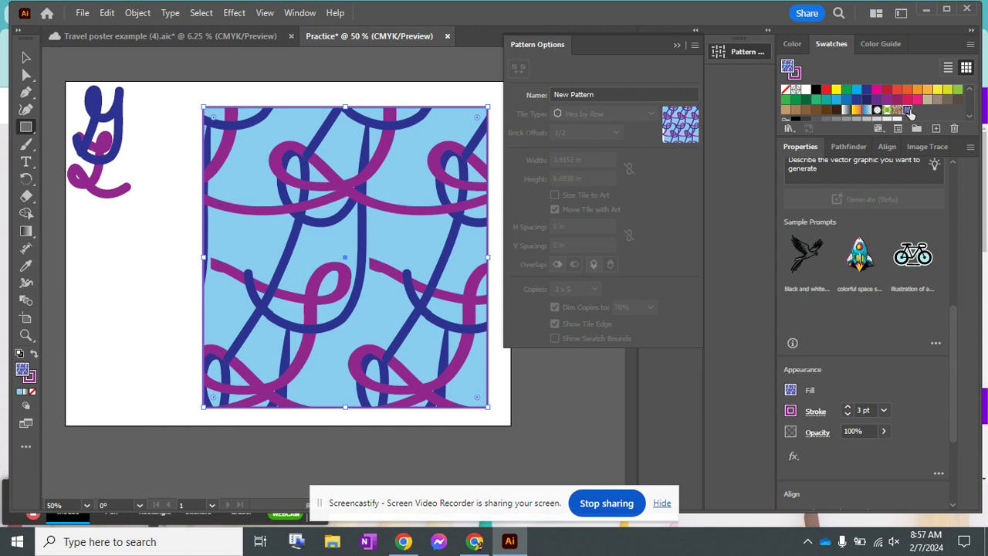
click(677, 45)
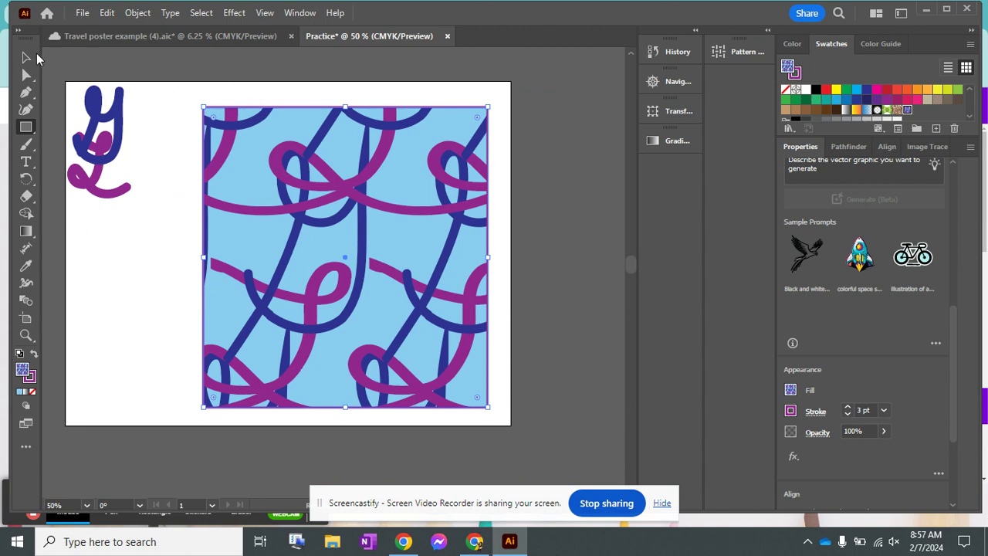
click(662, 81)
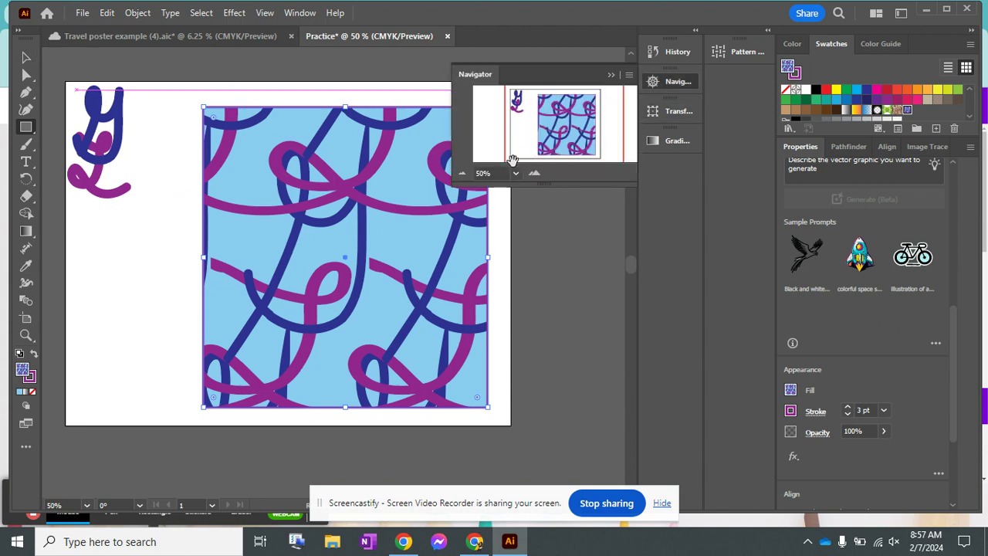
click(462, 176)
click(462, 176)
click(462, 176)
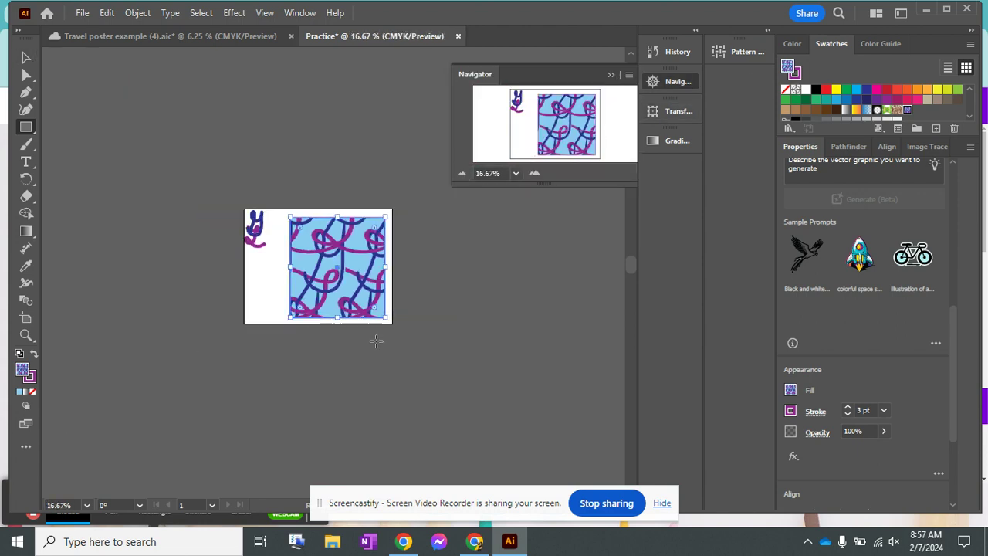
Draw a 7.41 × 5.16 in pattern-filled rectangle over the artboard and undo the extra small one
drag(289, 217, 74, 90)
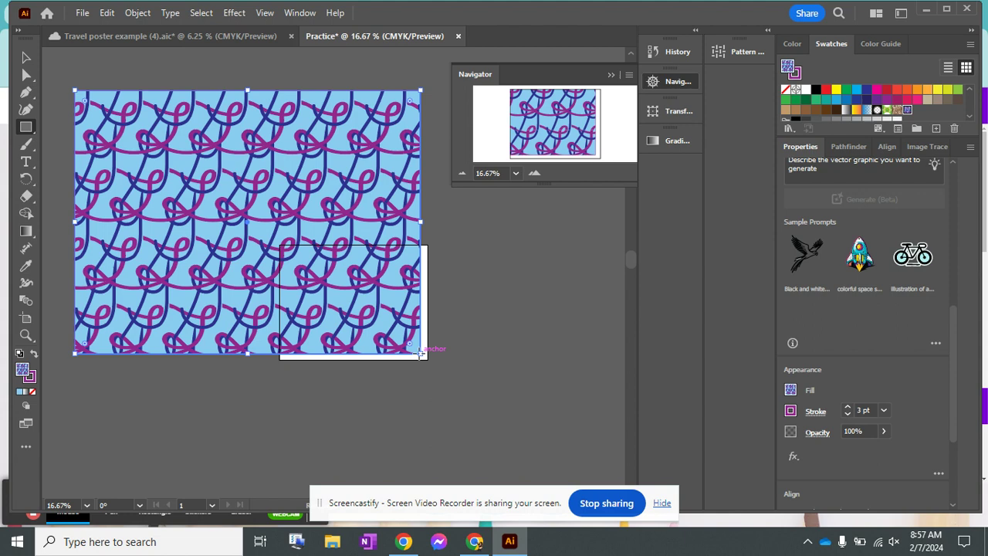
drag(422, 354, 564, 472)
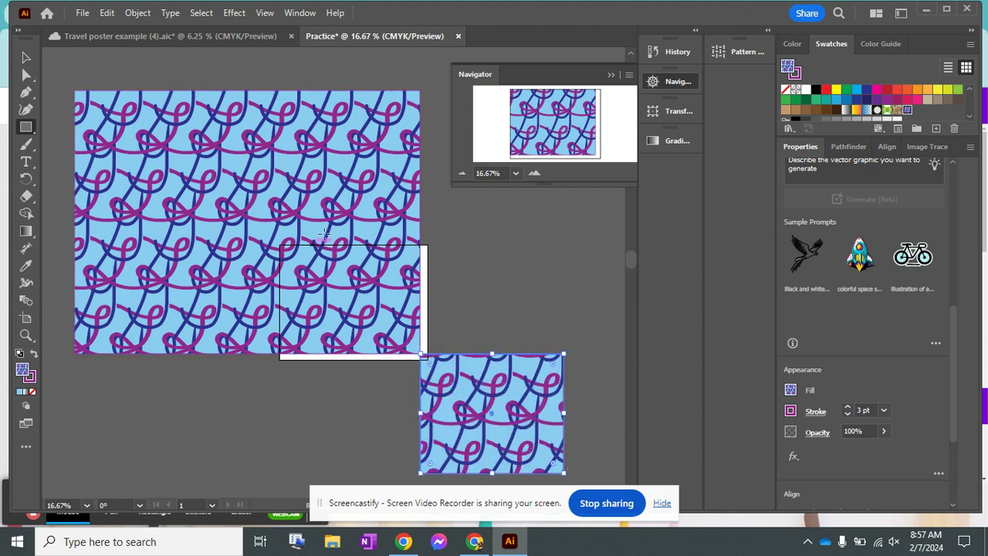
key(ctrl+z)
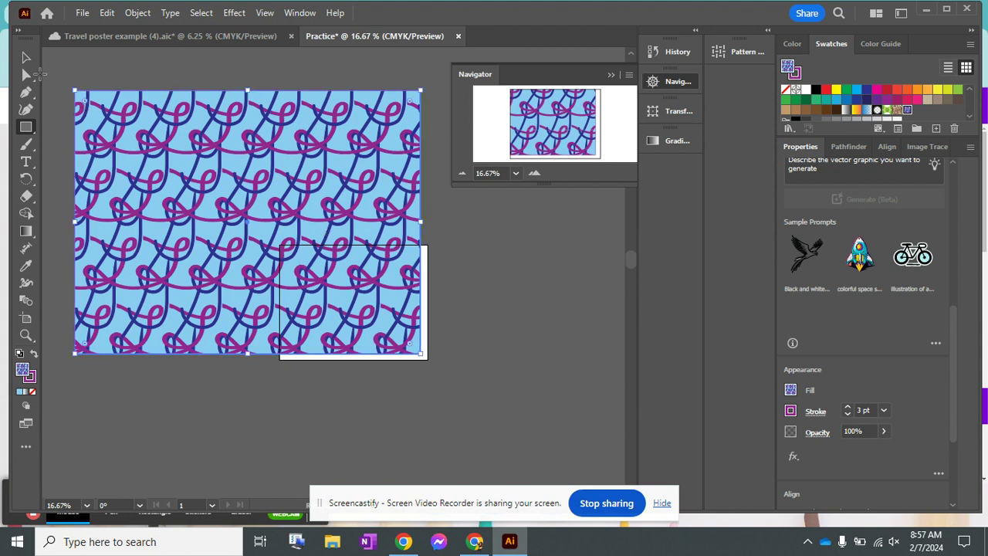
Drag the rectangle's left corner anchors to form a slightly skewed four-sided shape
click(26, 75)
drag(74, 91, 220, 127)
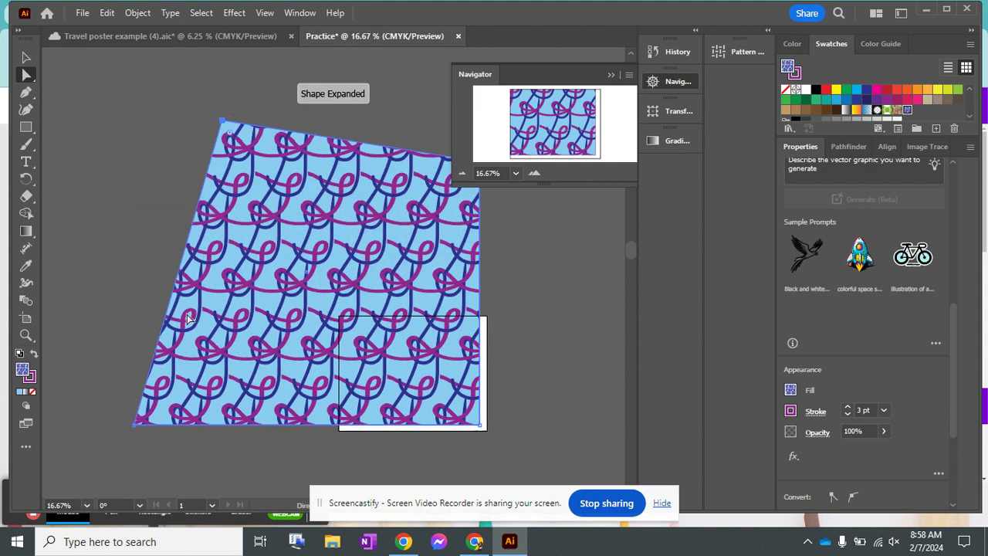
drag(137, 423, 213, 441)
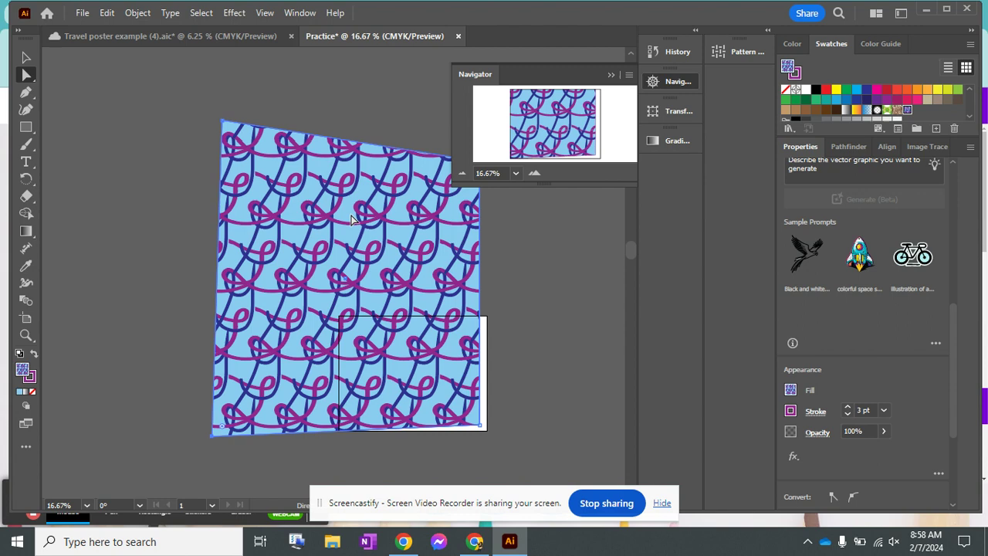
drag(222, 124, 237, 165)
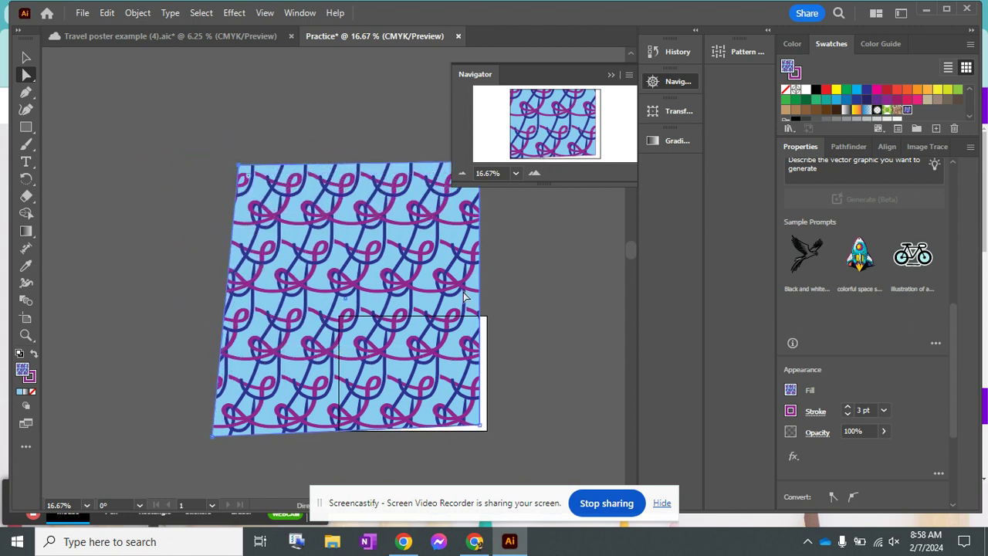
drag(212, 436, 233, 415)
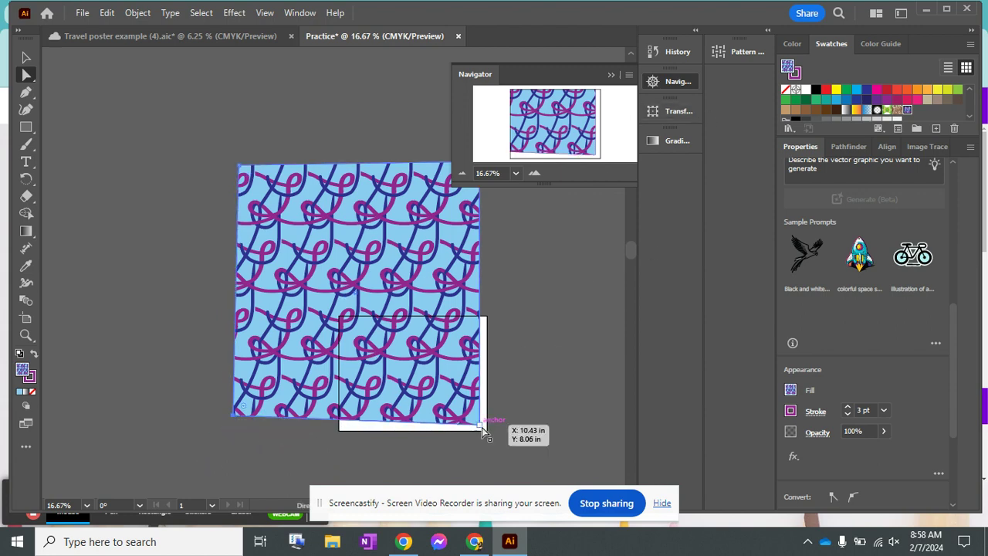